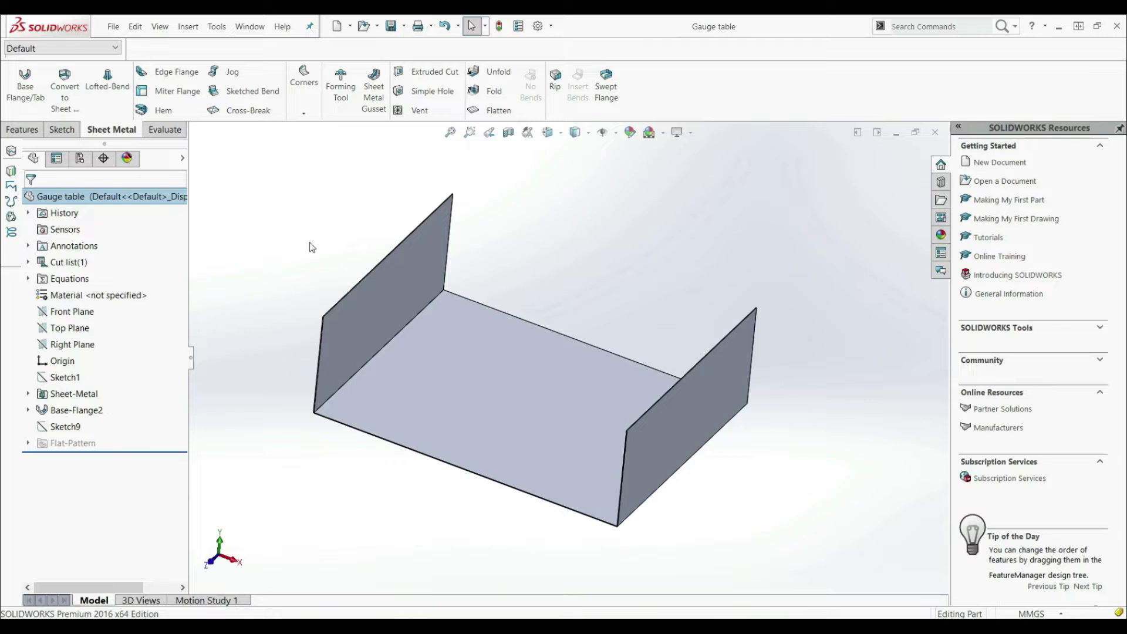
# Deselect the 'Gauge table' part's top-level item in the FeatureManager design tree.
pyautogui.click(310, 243)
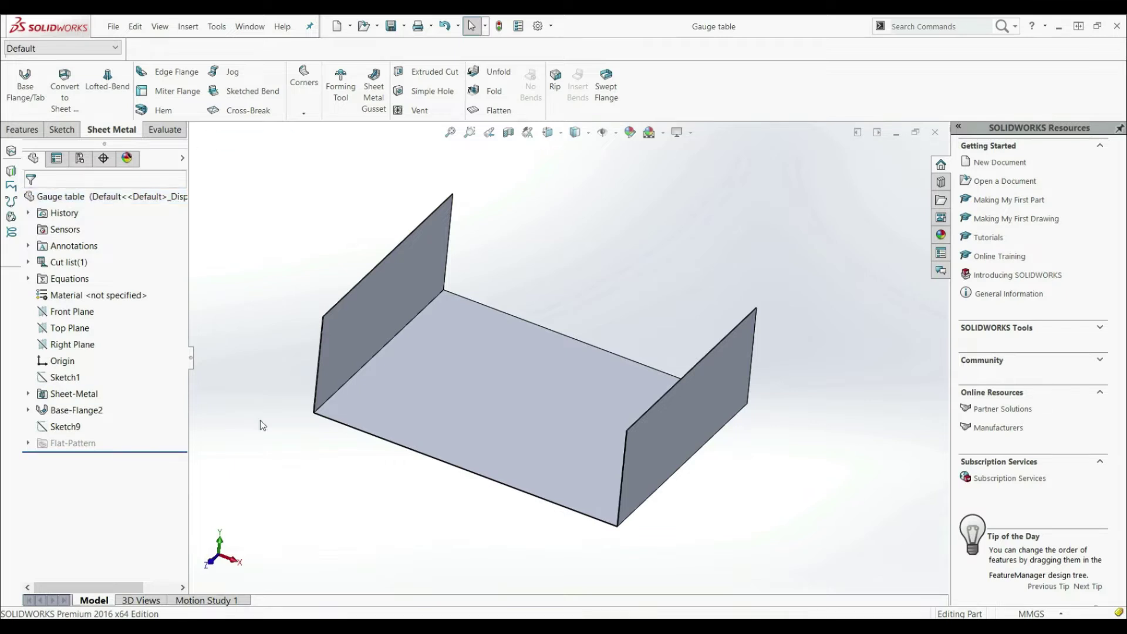
# Edit the Sheet-Metal feature to use the SAMPLE TABLE - ALUMINUM - METRIC gauge table.
pyautogui.click(67, 399)
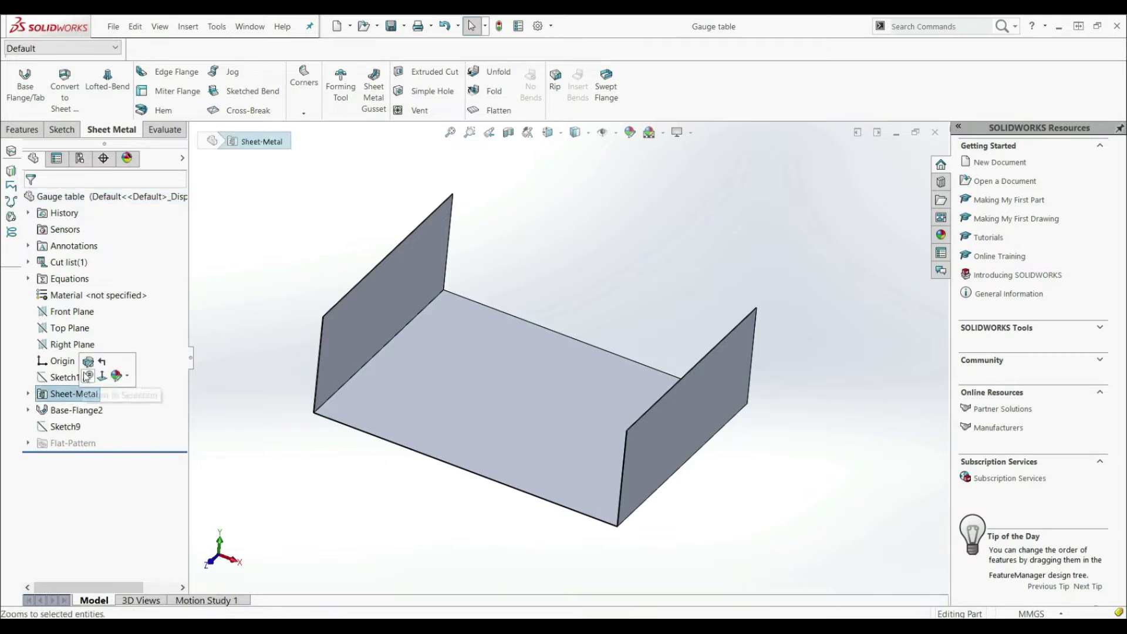
pyautogui.click(88, 367)
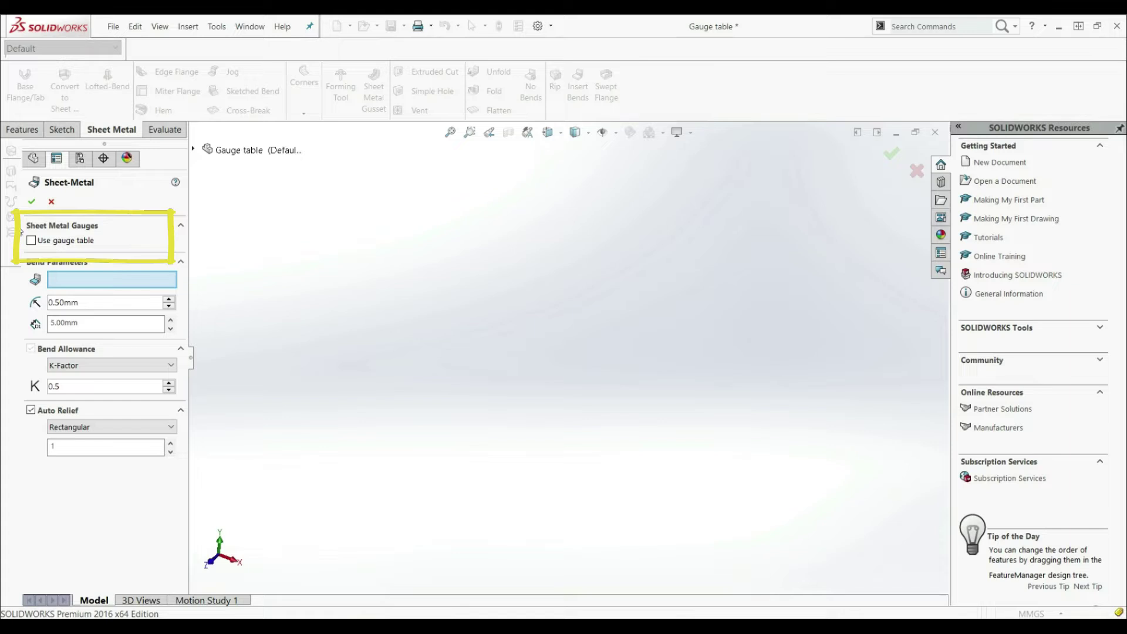
pyautogui.click(31, 241)
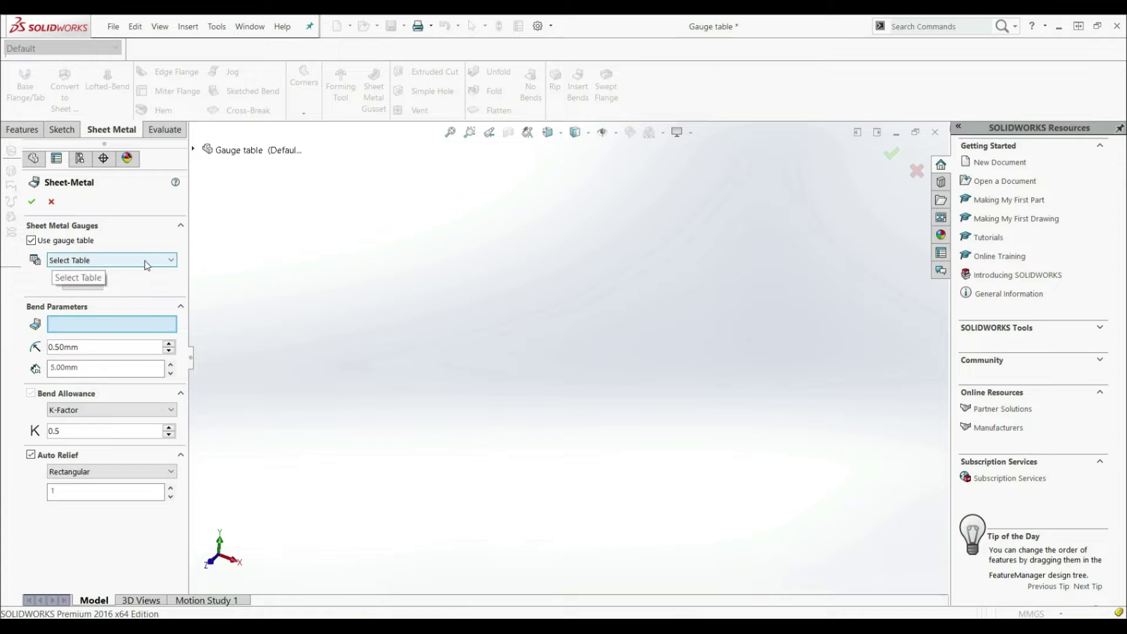
pyautogui.click(113, 261)
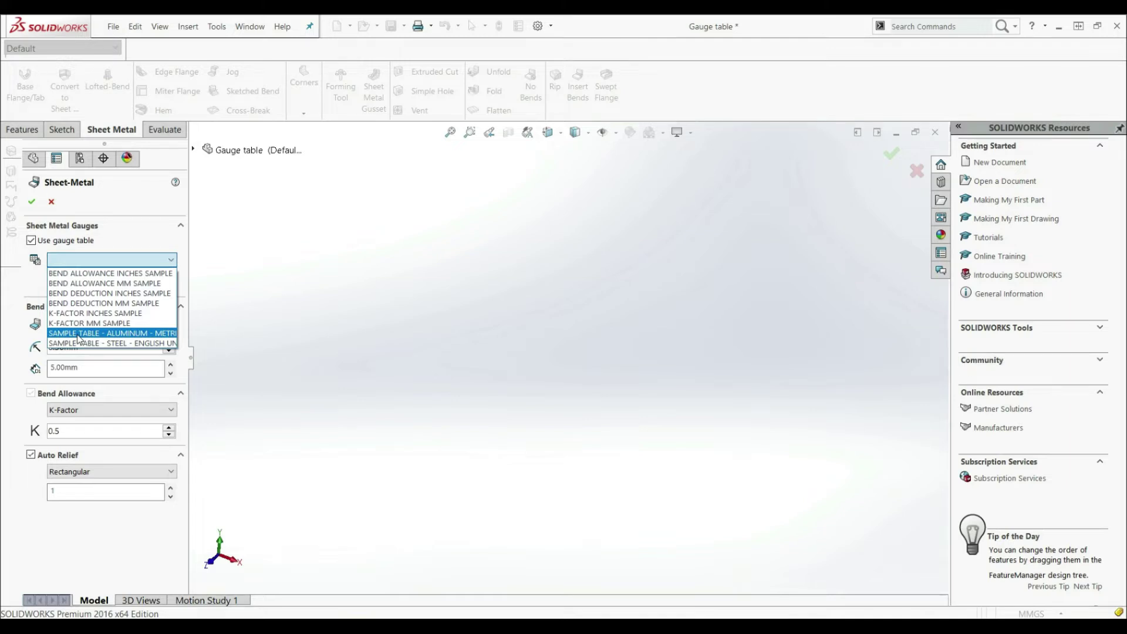
pyautogui.click(107, 333)
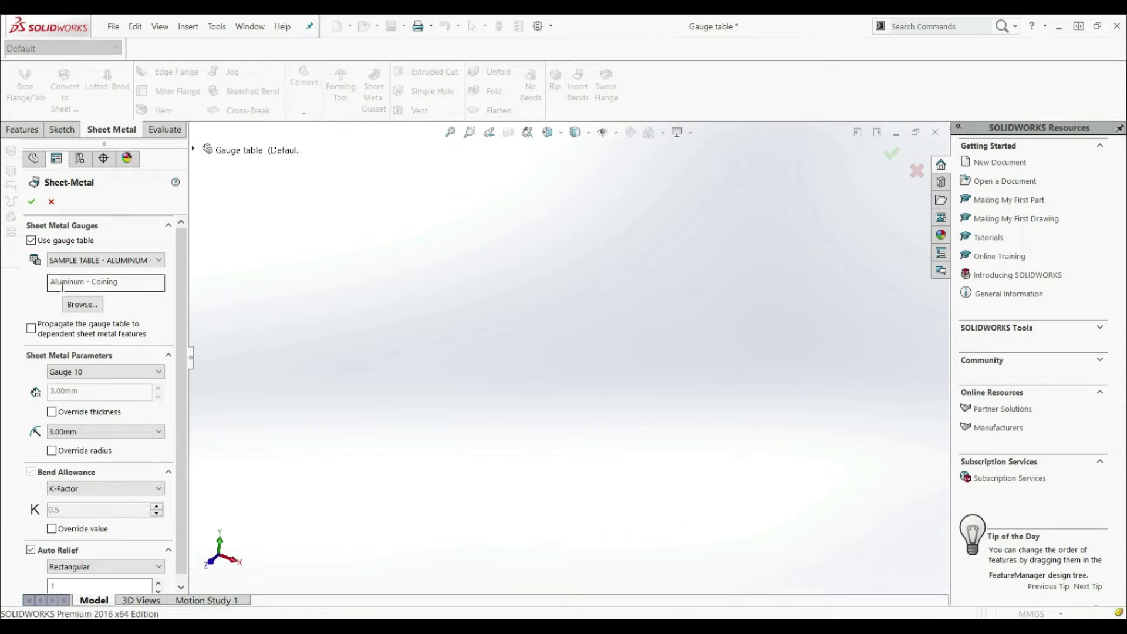
# Browse the gauge list, switch the sheet to Gauge 18, then to Gauge 26 (0.50mm).
pyautogui.scroll(-1, 181, 278)
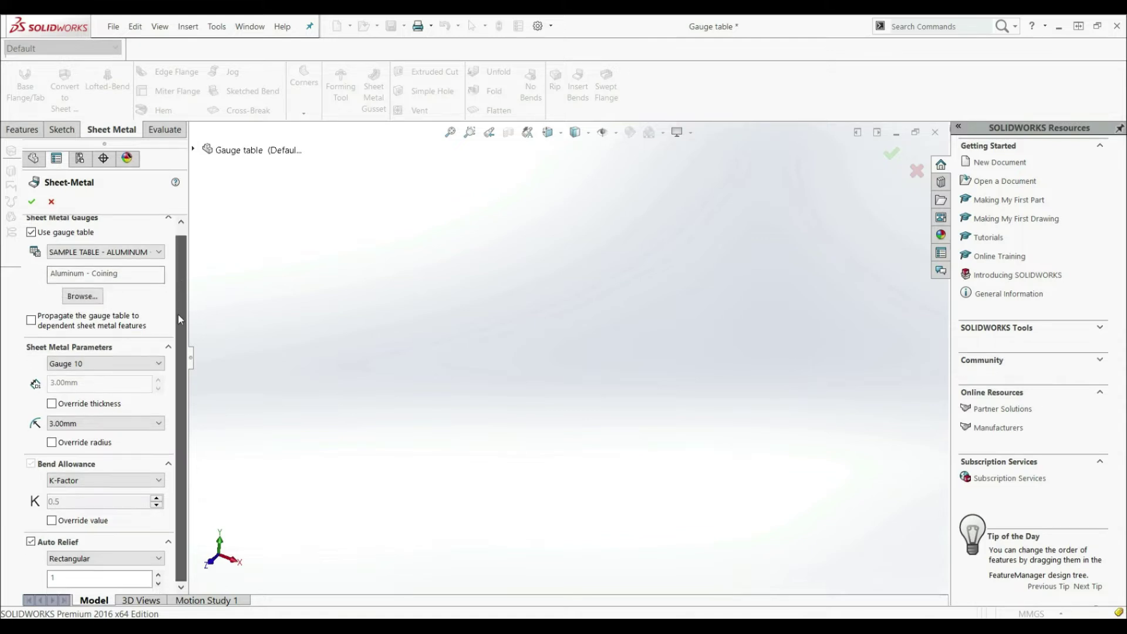
pyautogui.click(97, 367)
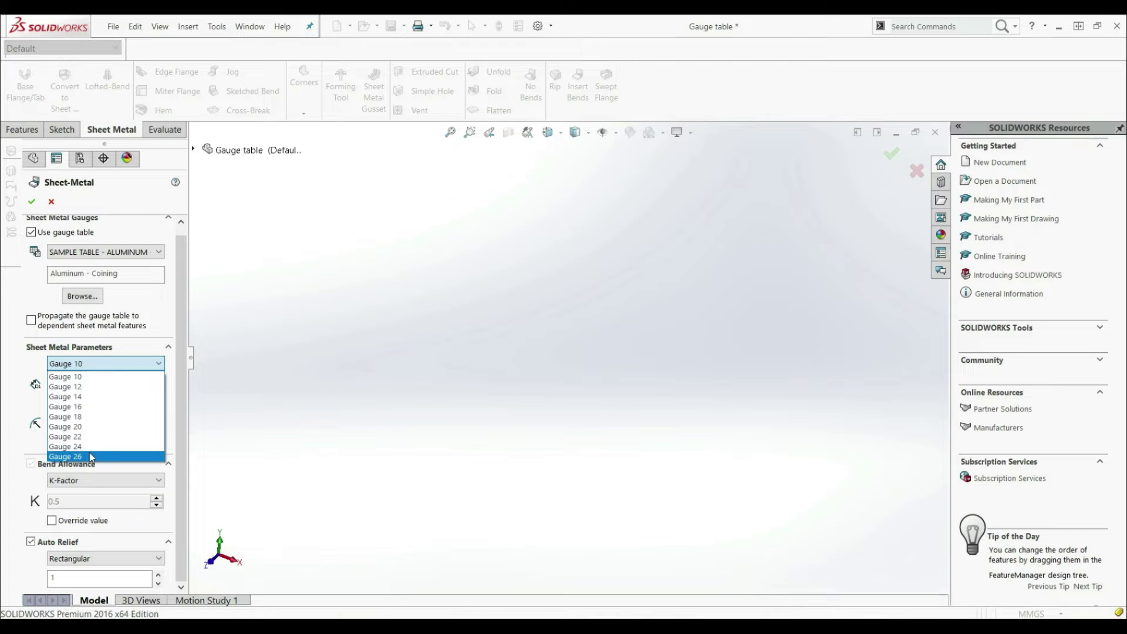
pyautogui.click(13, 371)
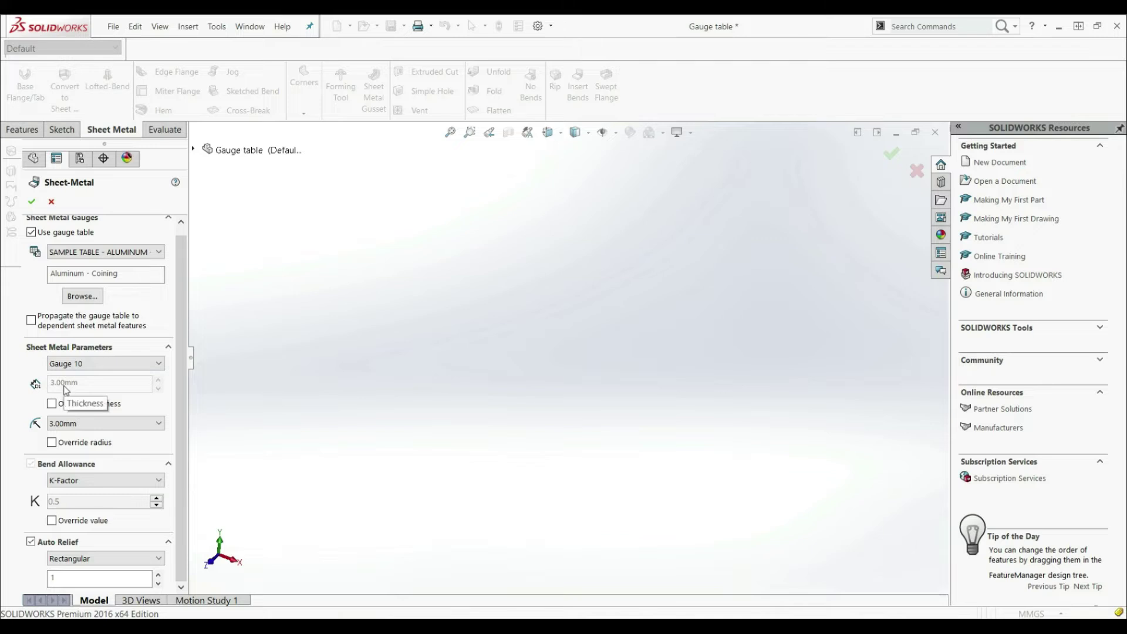
pyautogui.click(74, 364)
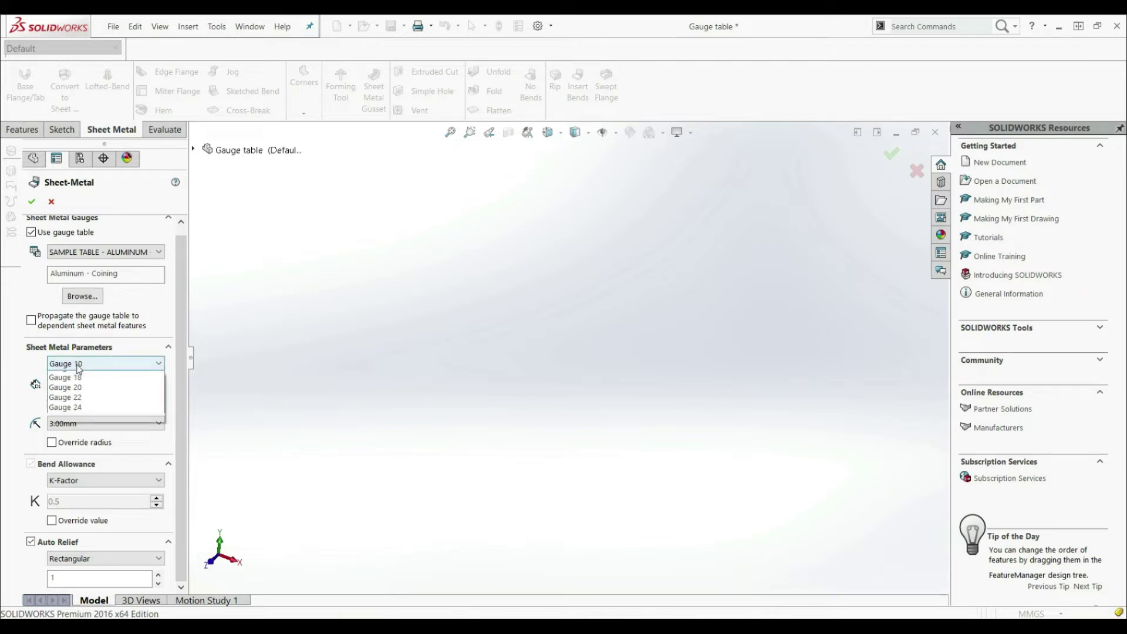
pyautogui.click(82, 418)
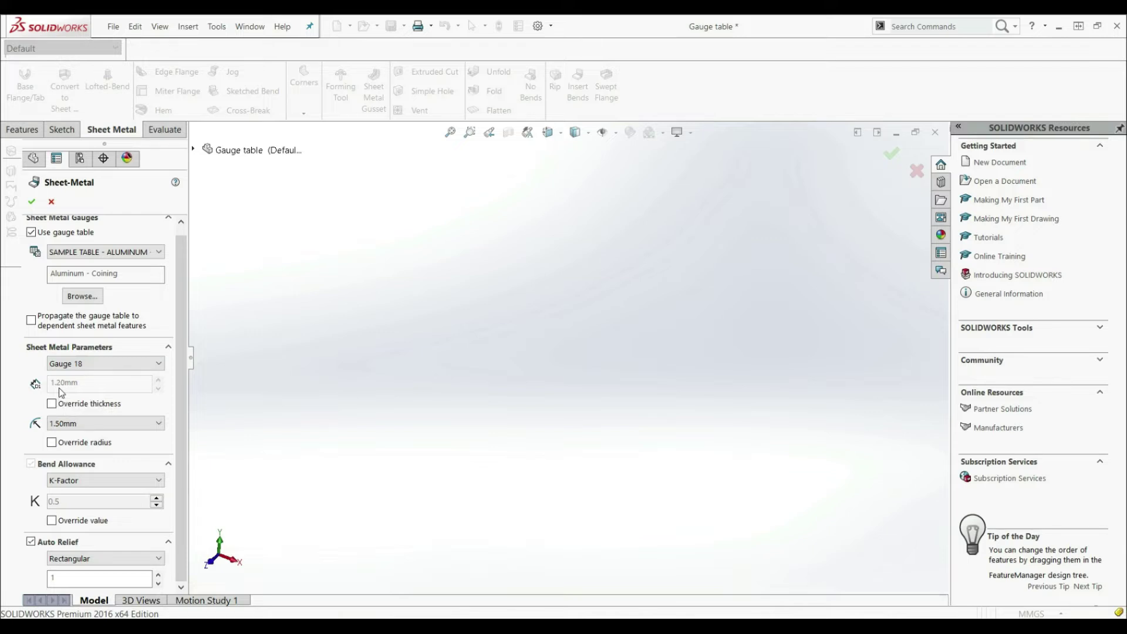
pyautogui.click(63, 366)
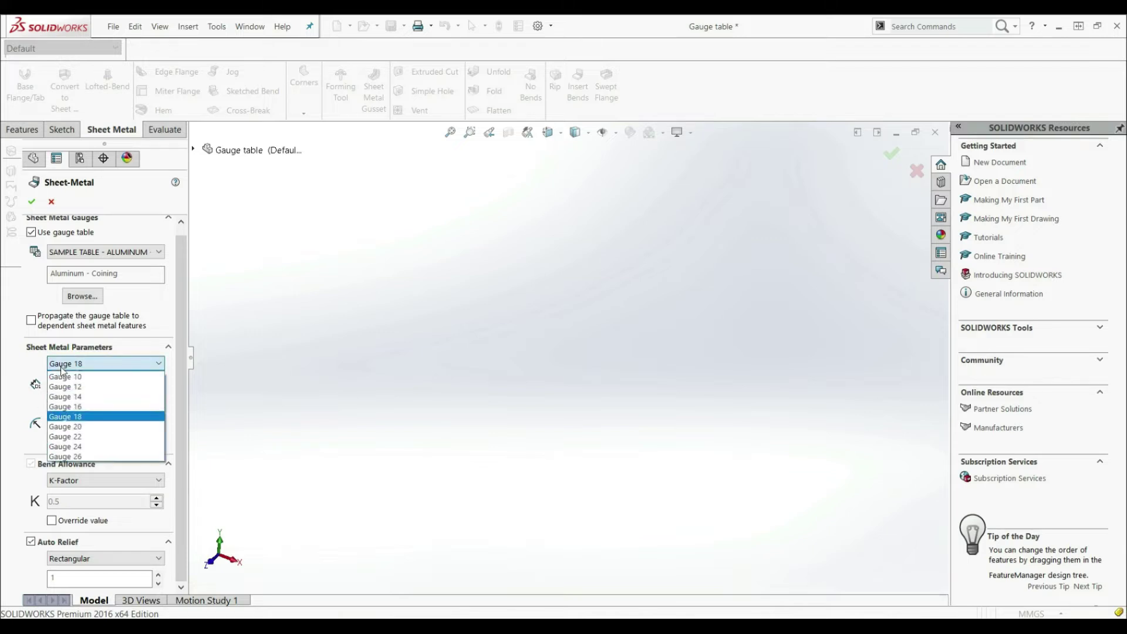
pyautogui.click(83, 457)
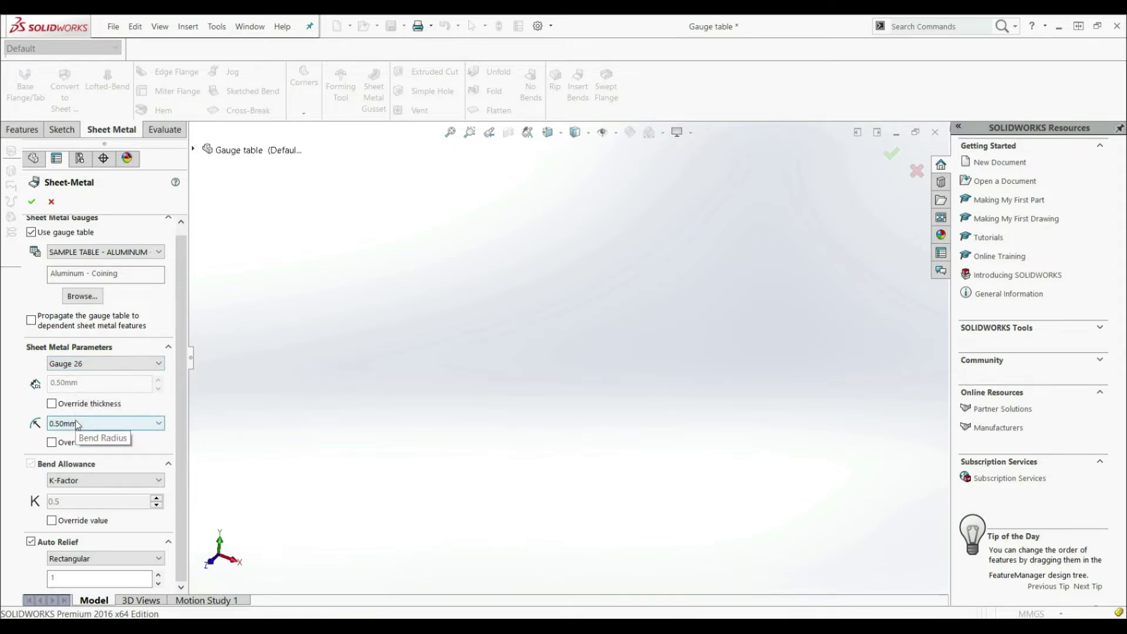
# Try Gauge 16 and review its allowed bend radii without changing them.
pyautogui.click(75, 364)
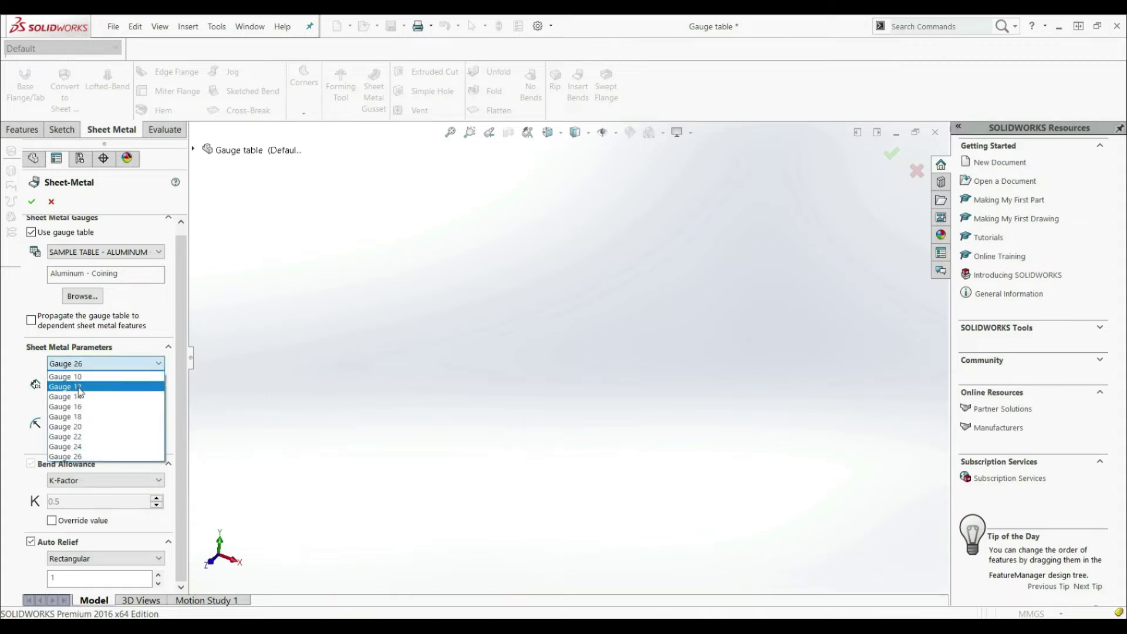
pyautogui.click(93, 409)
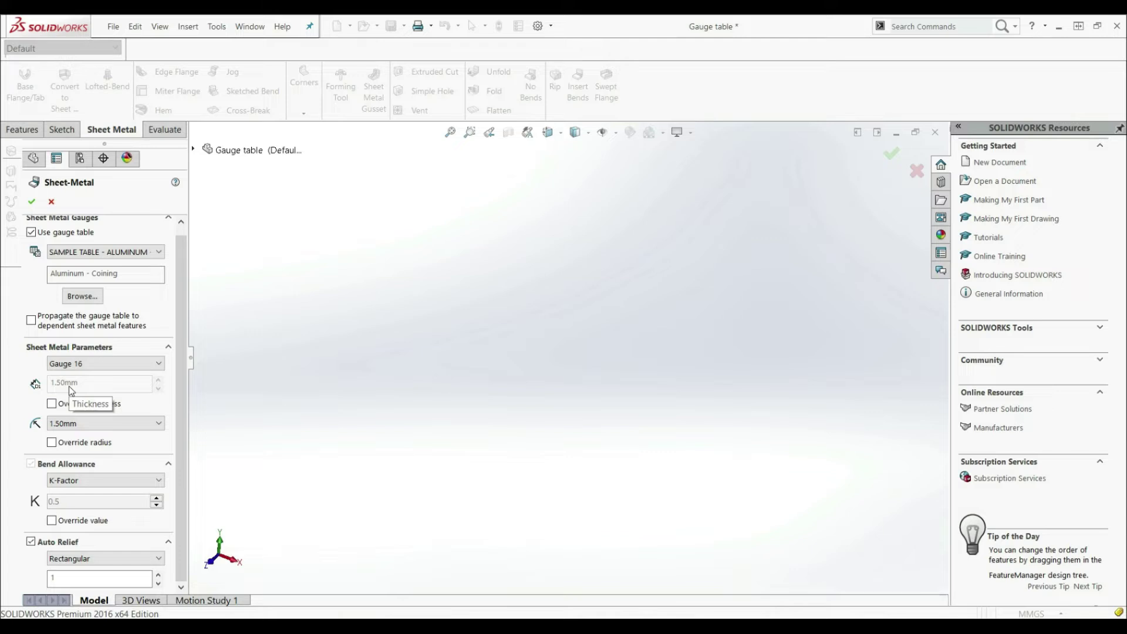
pyautogui.click(73, 424)
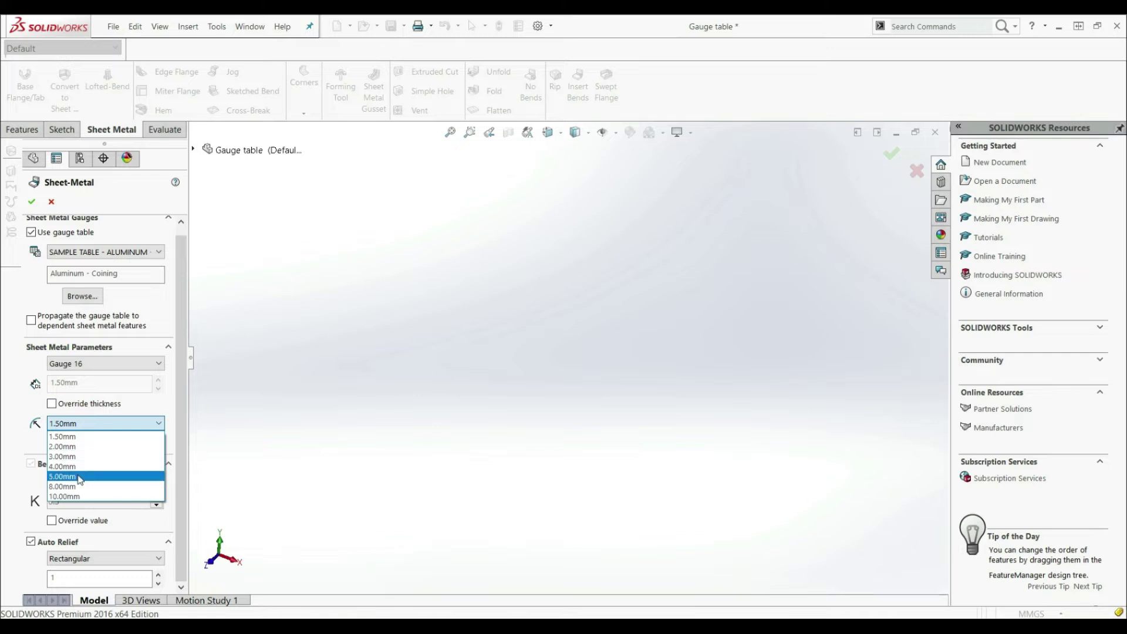
pyautogui.click(18, 391)
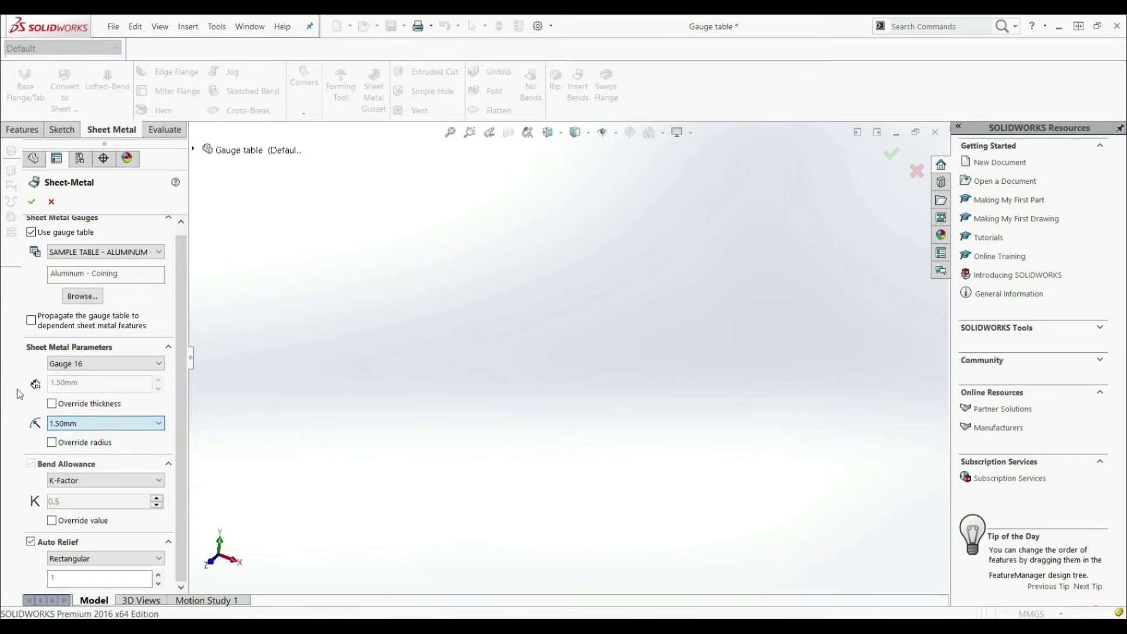
# Set the sheet to Gauge 20 (0.90mm thick) with a 4.00mm bend radius.
pyautogui.click(69, 364)
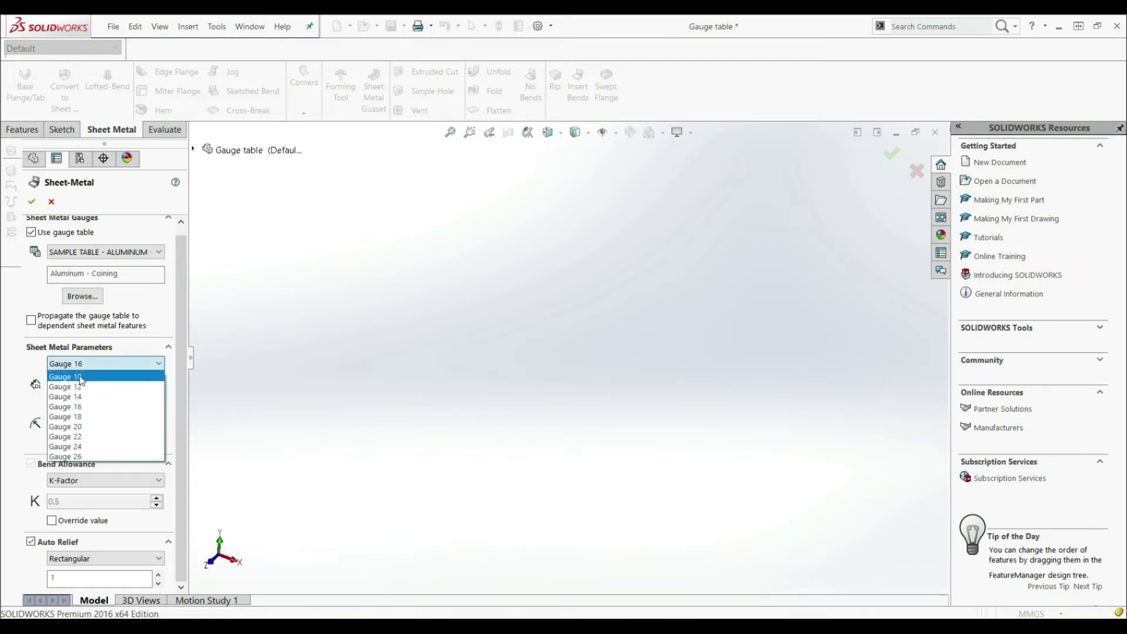
pyautogui.click(94, 424)
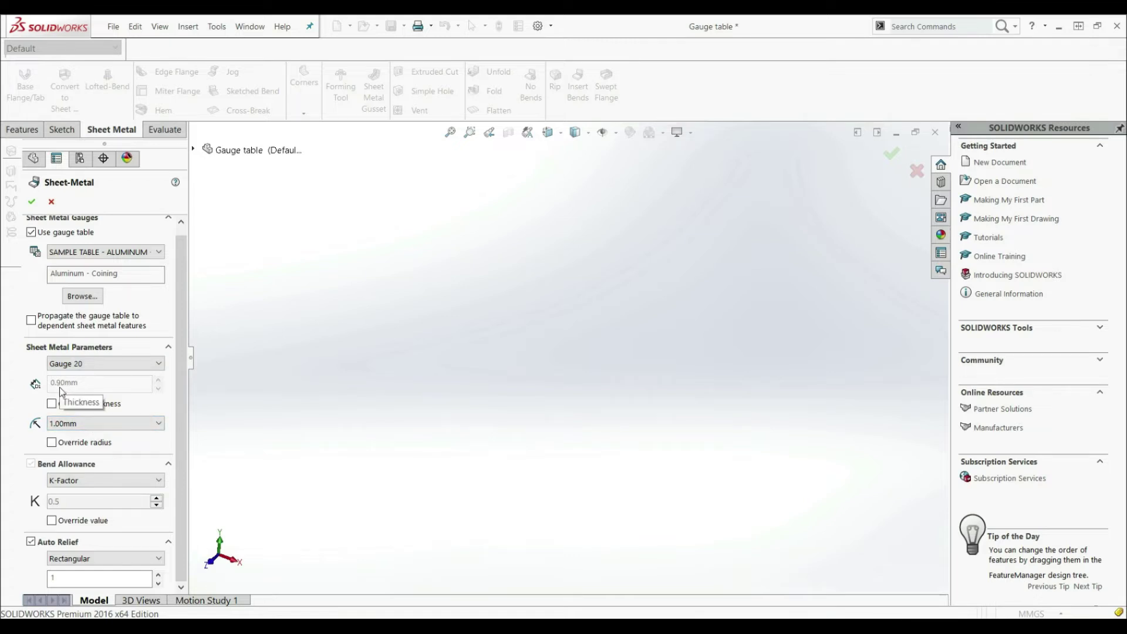
pyautogui.click(78, 426)
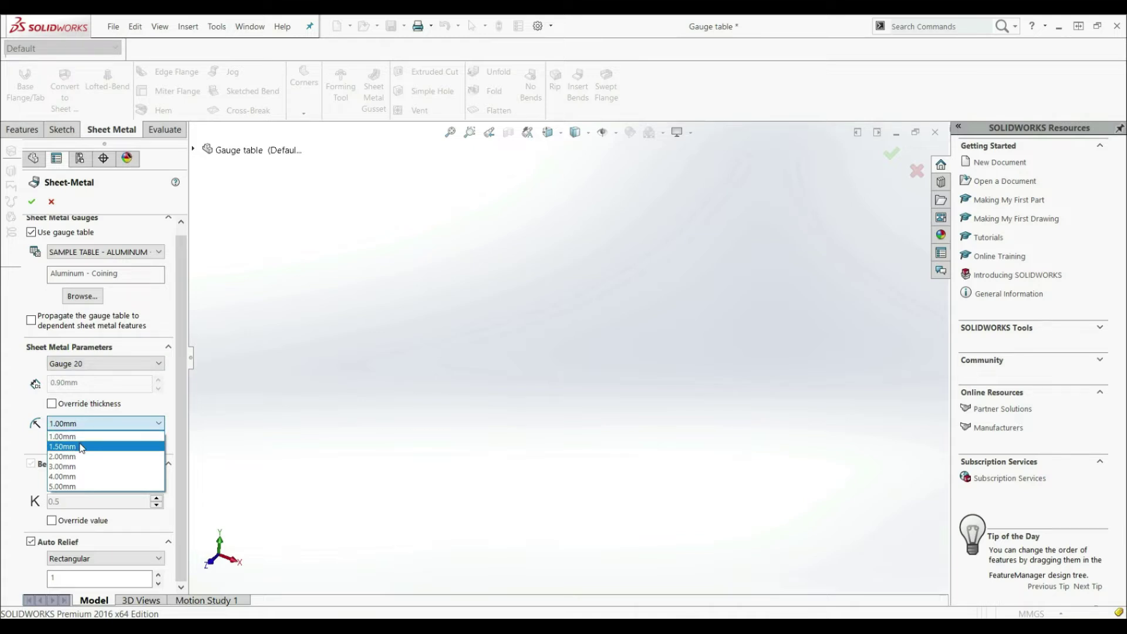
pyautogui.click(74, 477)
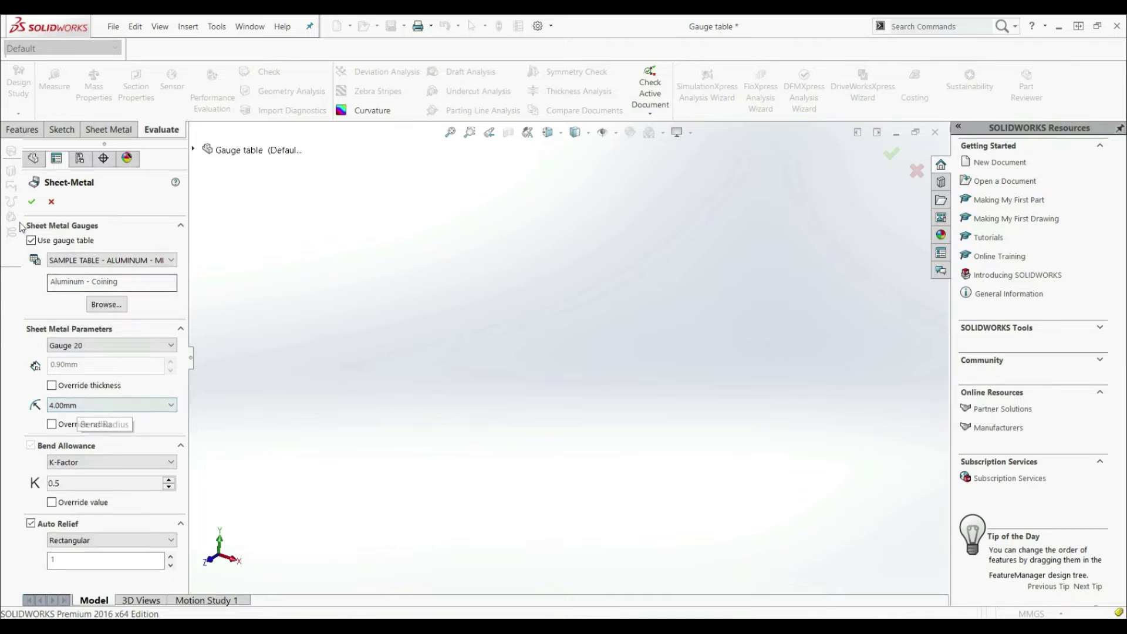
# Apply the gauge settings and measure the 4mm radius on a bend edge.
pyautogui.click(31, 203)
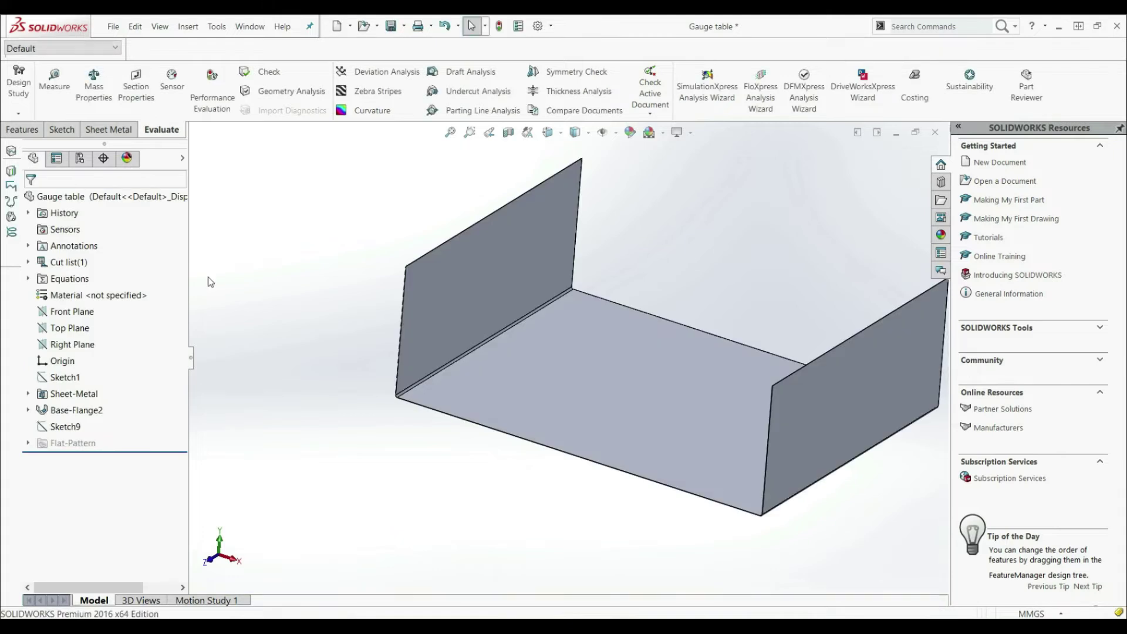
pyautogui.click(54, 81)
pyautogui.scroll(-10, 393, 405)
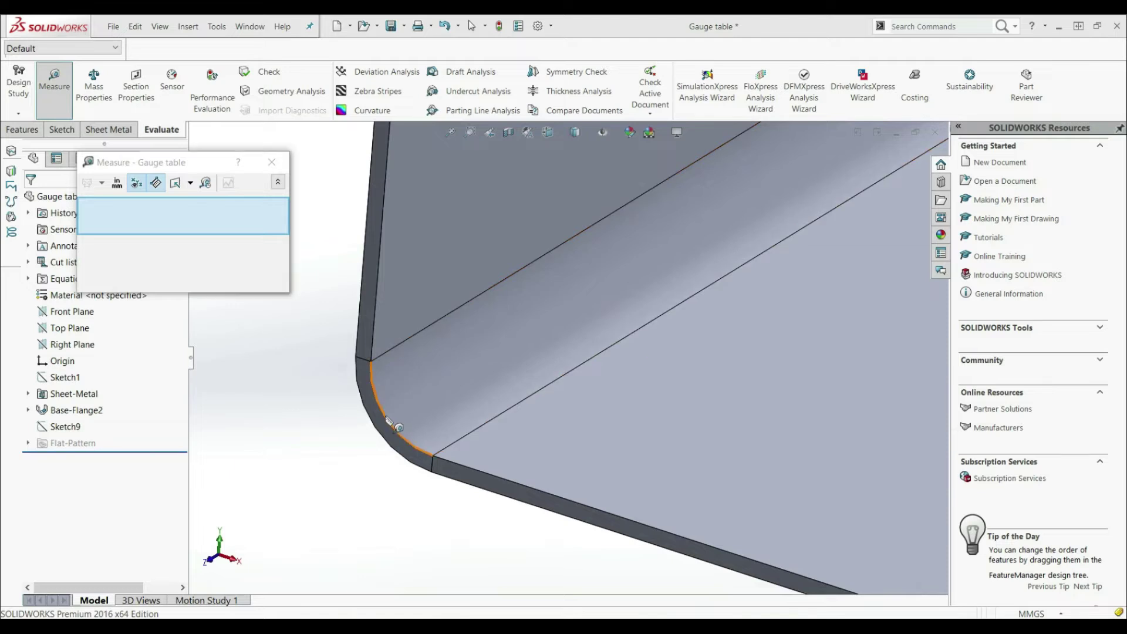
pyautogui.click(387, 420)
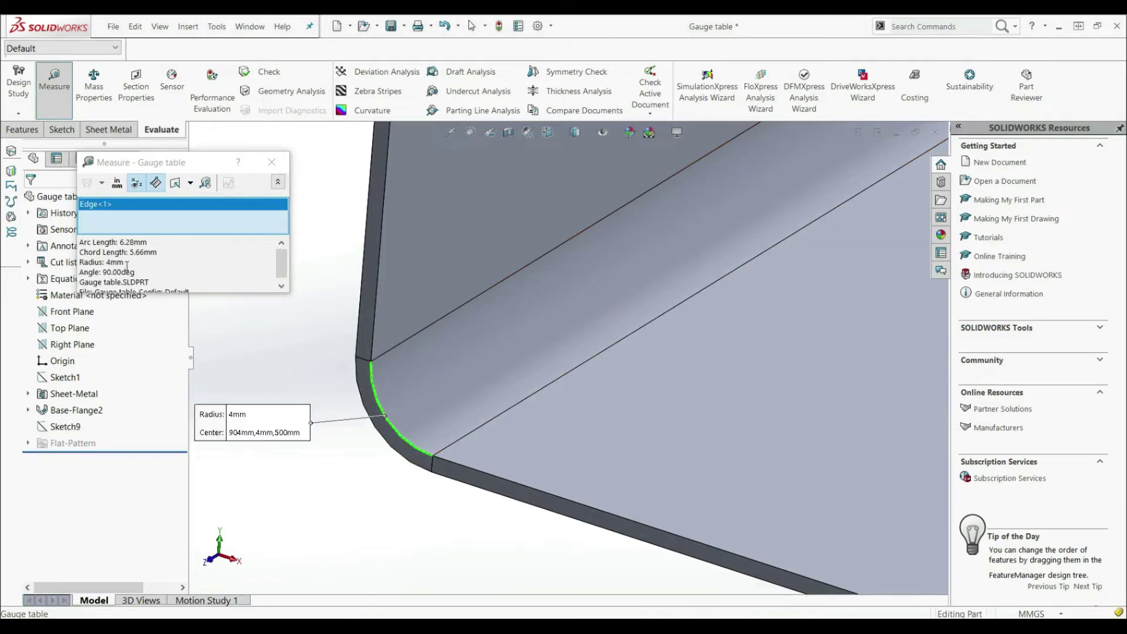
pyautogui.rightClick(234, 213)
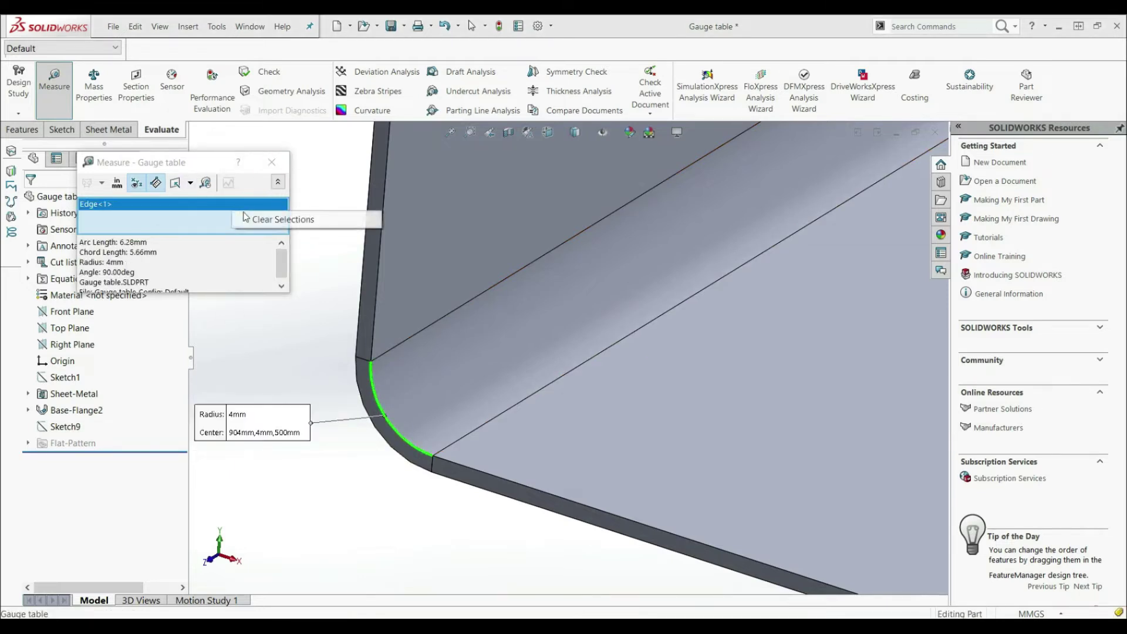
pyautogui.click(260, 221)
# Measure the 0.90mm flange thickness, close Measure, and select Base-Flange2.
pyautogui.scroll(10, 485, 393)
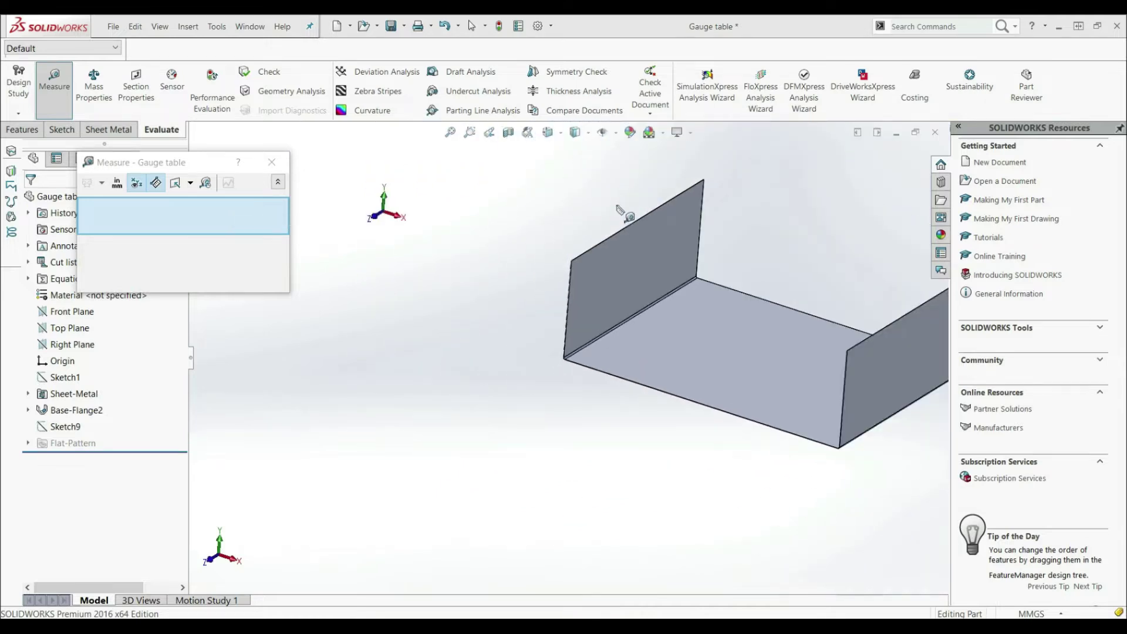
pyautogui.scroll(-5, 516, 302)
pyautogui.scroll(-5, 532, 323)
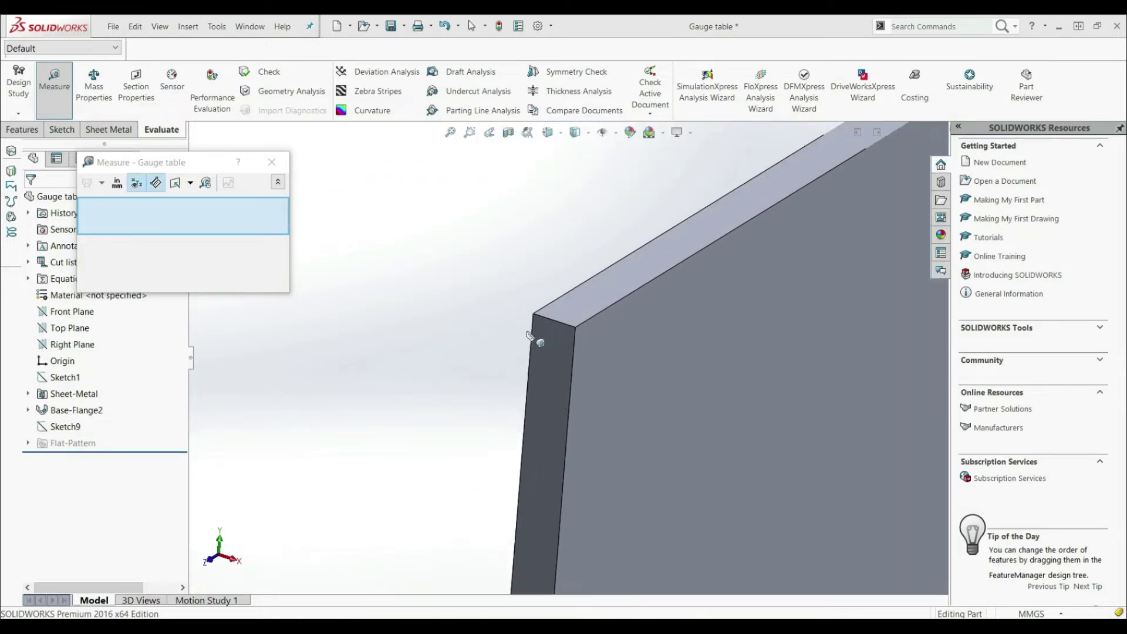
pyautogui.click(553, 321)
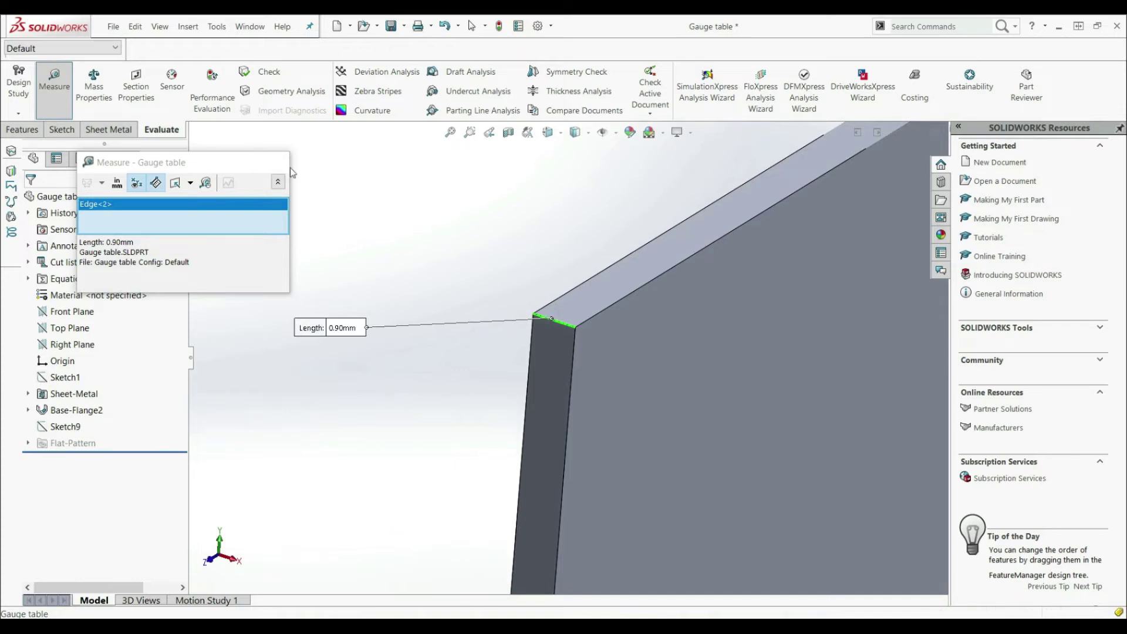
pyautogui.click(272, 162)
pyautogui.scroll(10, 478, 395)
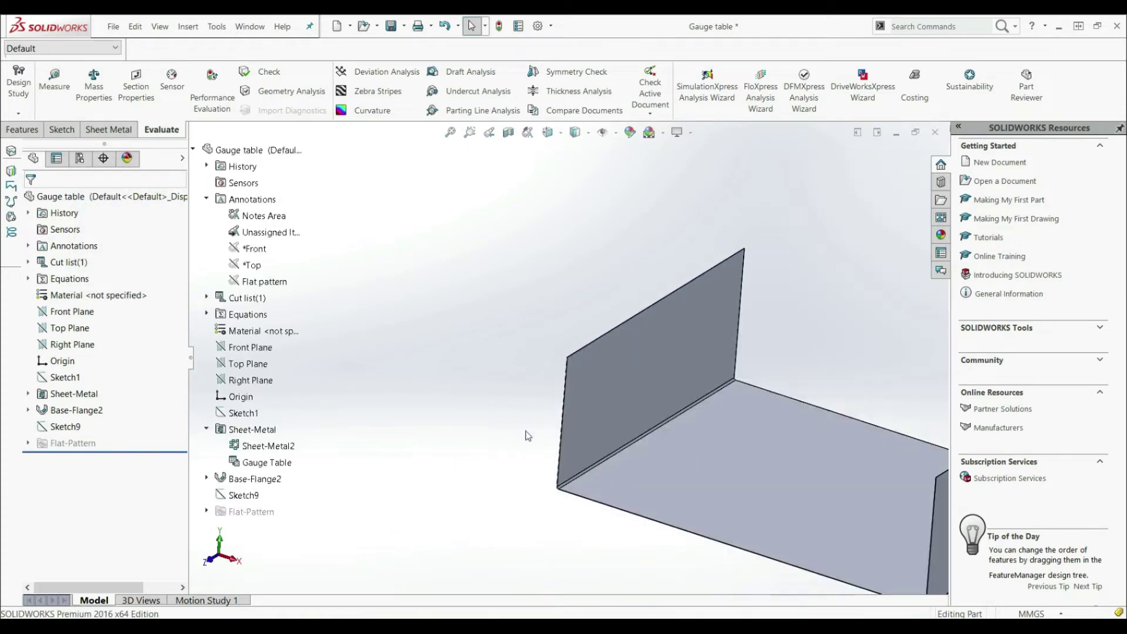
pyautogui.scroll(-6, 633, 376)
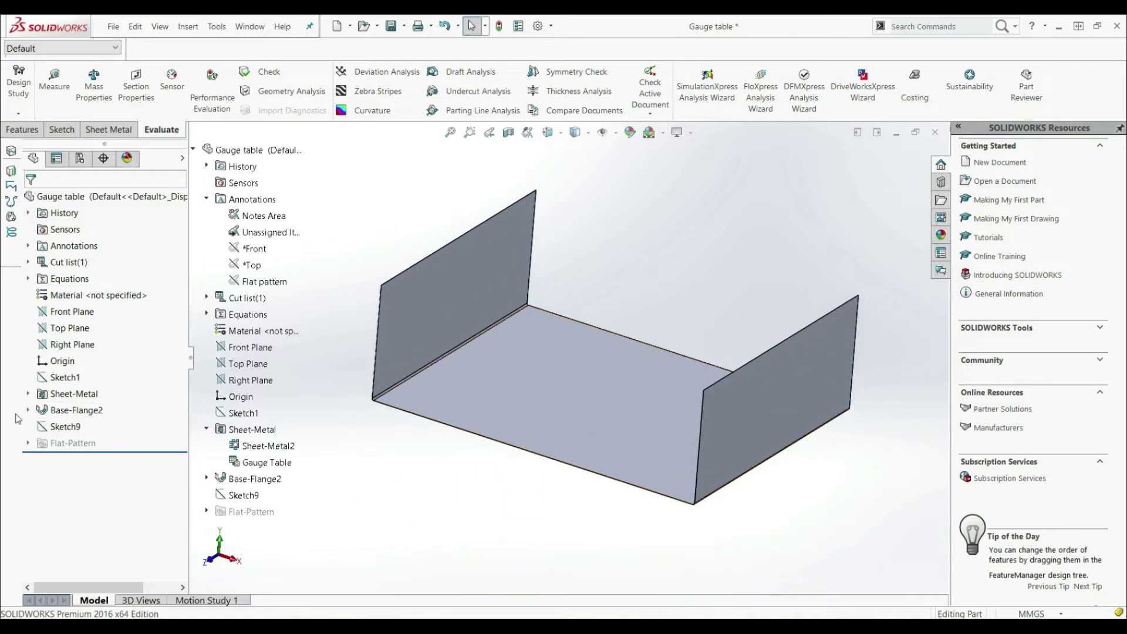
pyautogui.click(42, 413)
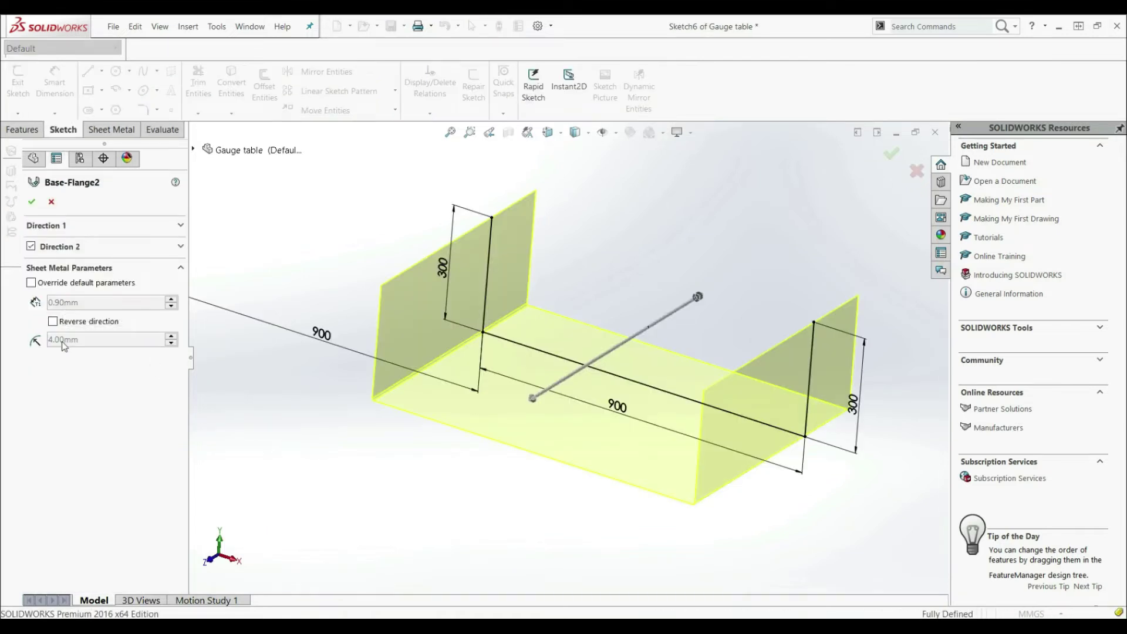
# Toggle Override default parameters off again and accept Base-Flange2 with default thickness and radius.
pyautogui.click(31, 282)
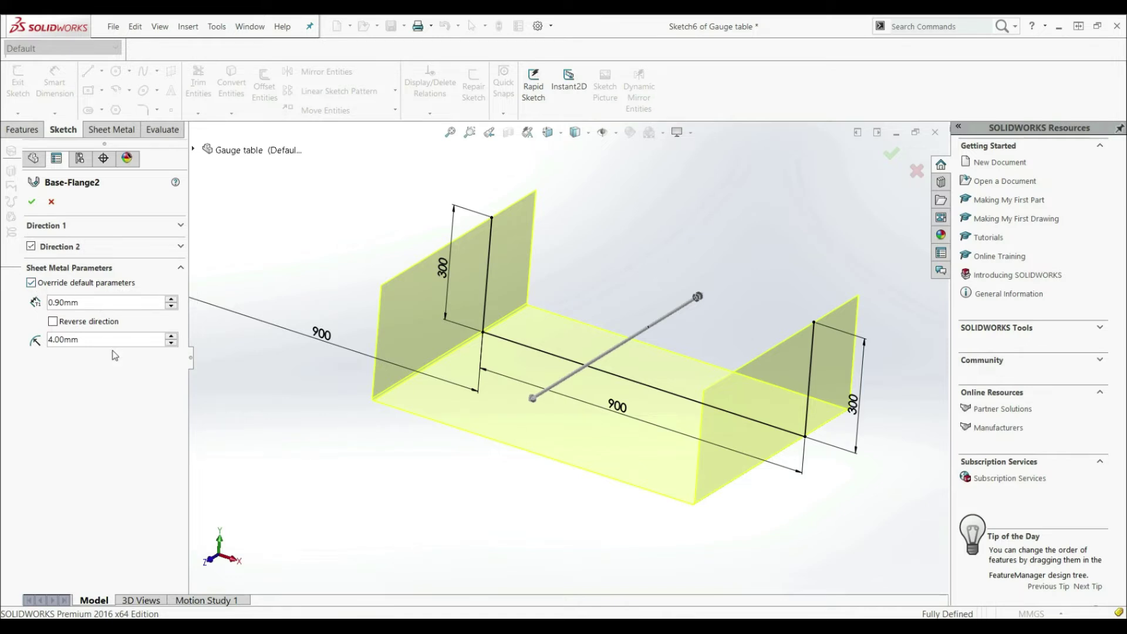
pyautogui.click(31, 283)
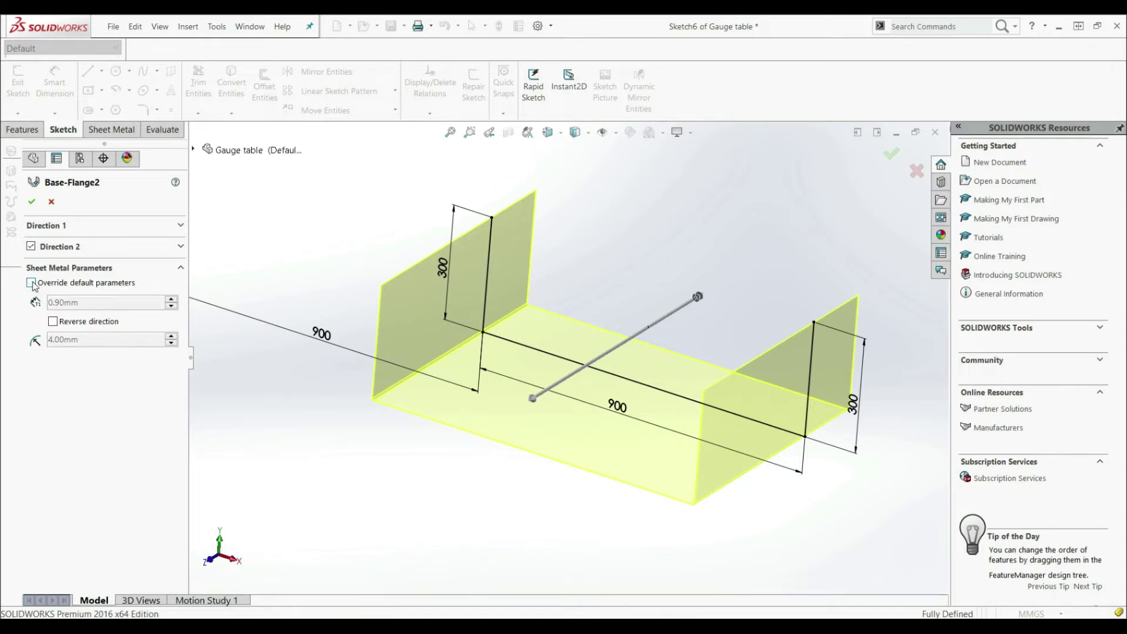
pyautogui.press('Return')
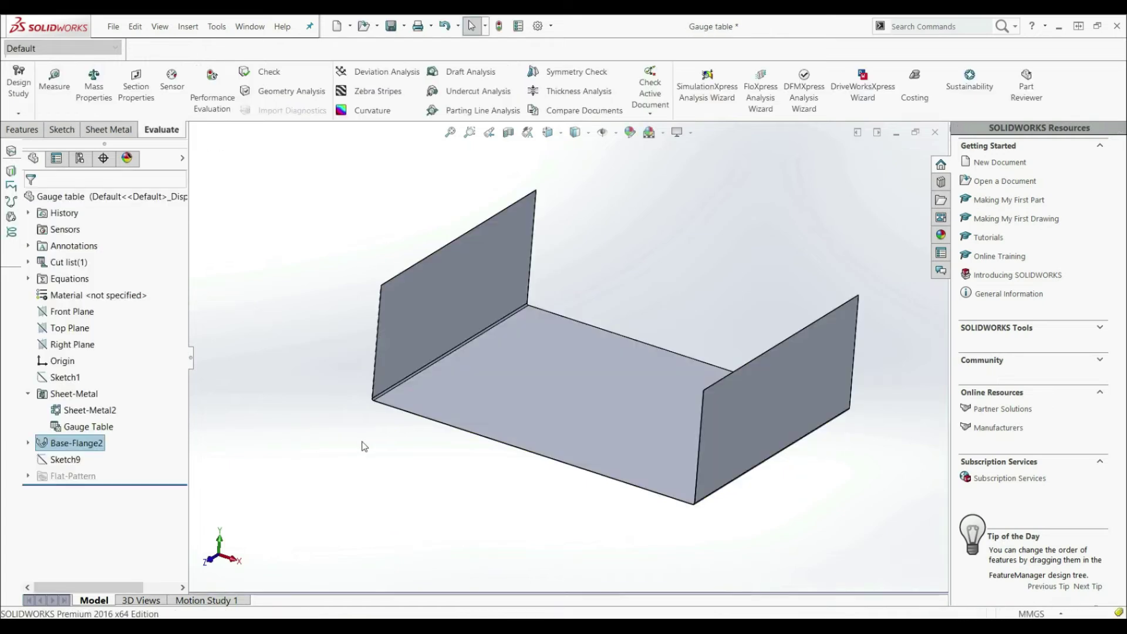
pyautogui.scroll(-1, 594, 381)
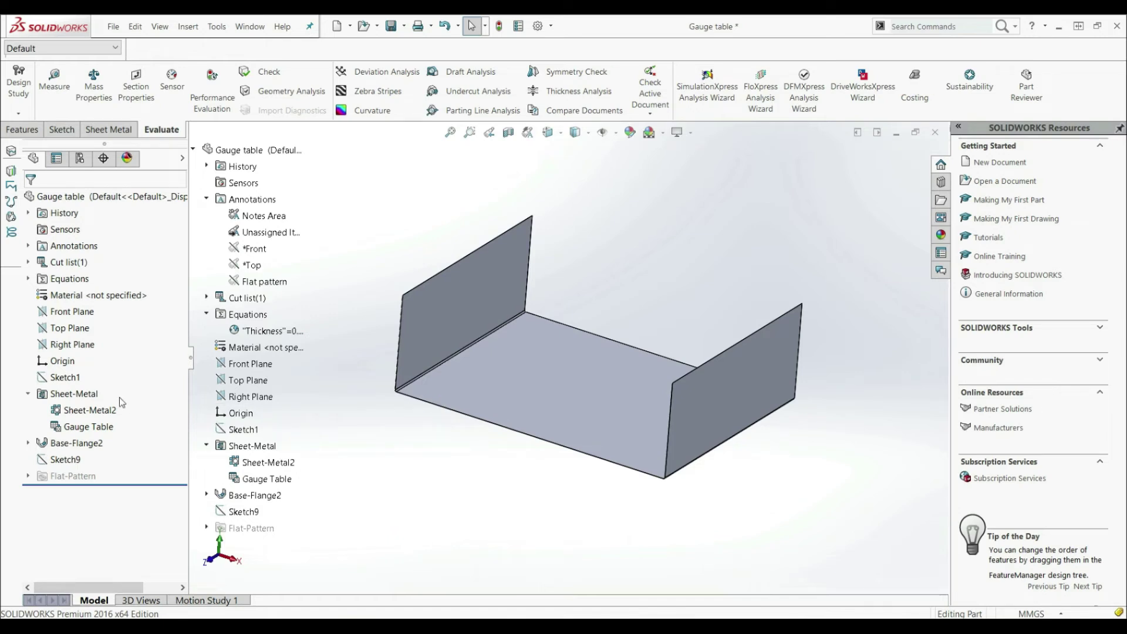
# Reopen the Sheet-Metal settings to check the aluminium metric gauge table, then switch to File Explorer.
pyautogui.click(81, 398)
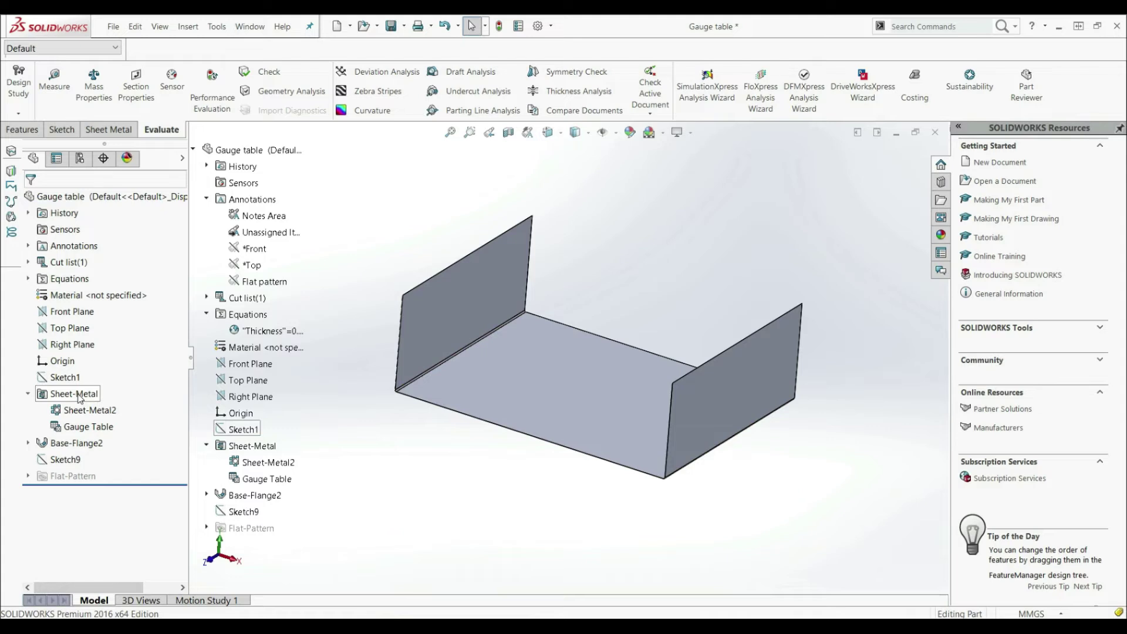
pyautogui.click(87, 360)
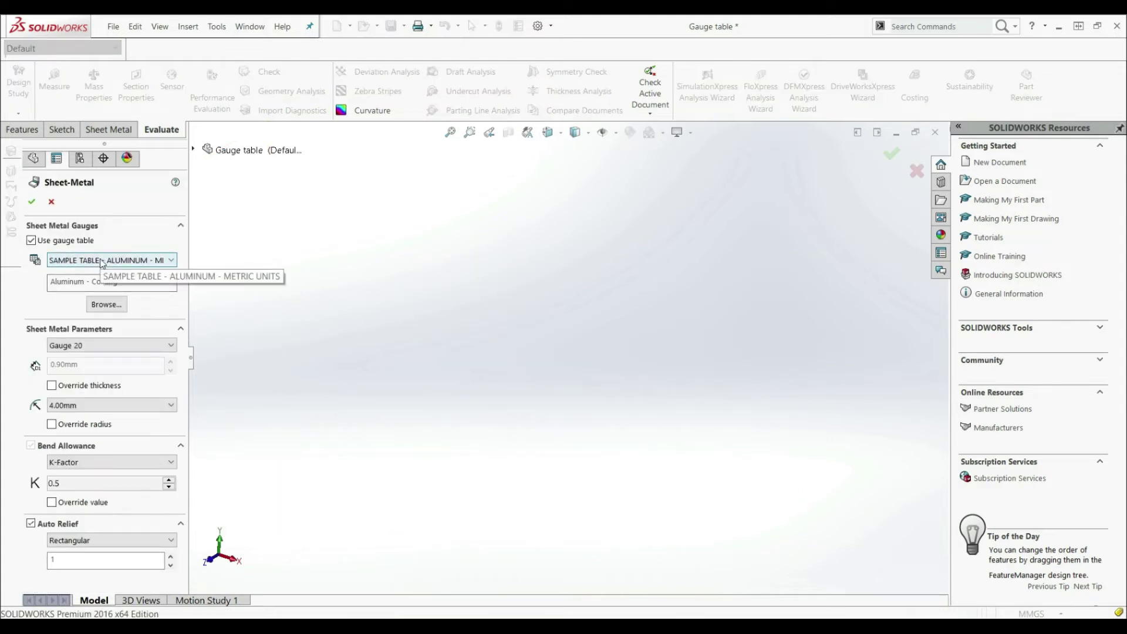
pyautogui.click(94, 260)
pyautogui.click(34, 308)
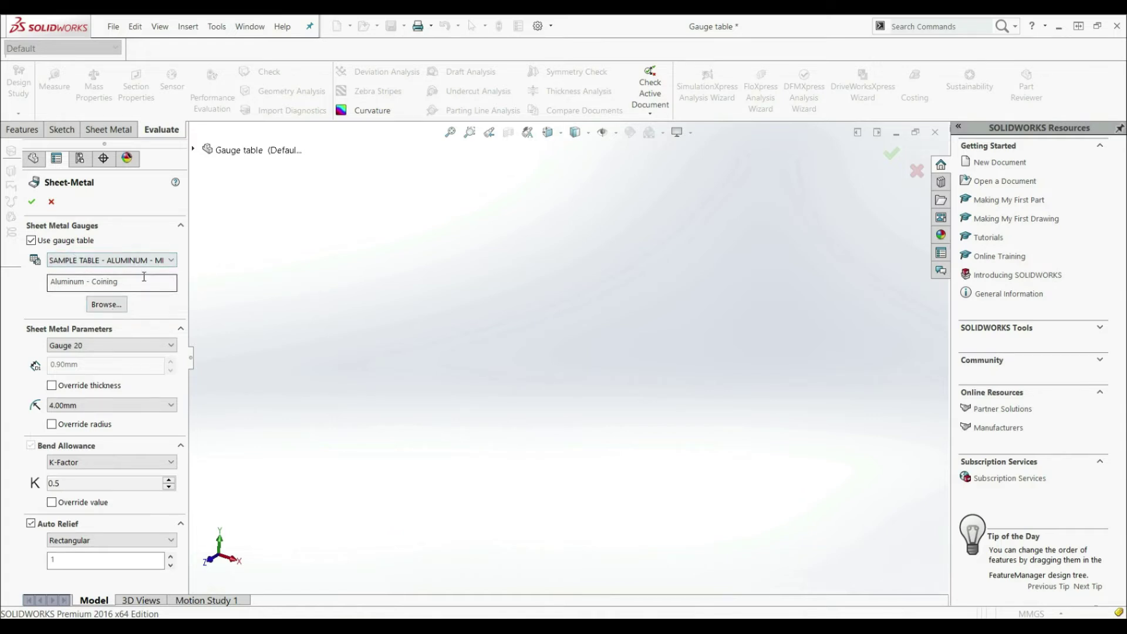
pyautogui.click(681, 615)
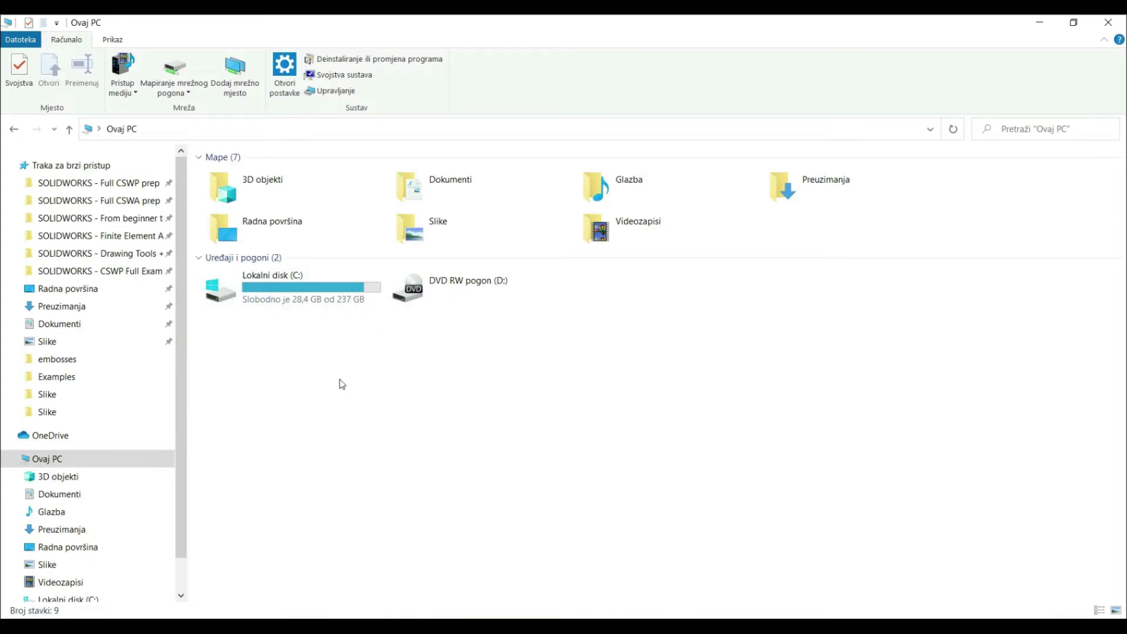
# Open the C: drive and turn on showing hidden items.
pyautogui.doubleClick(305, 292)
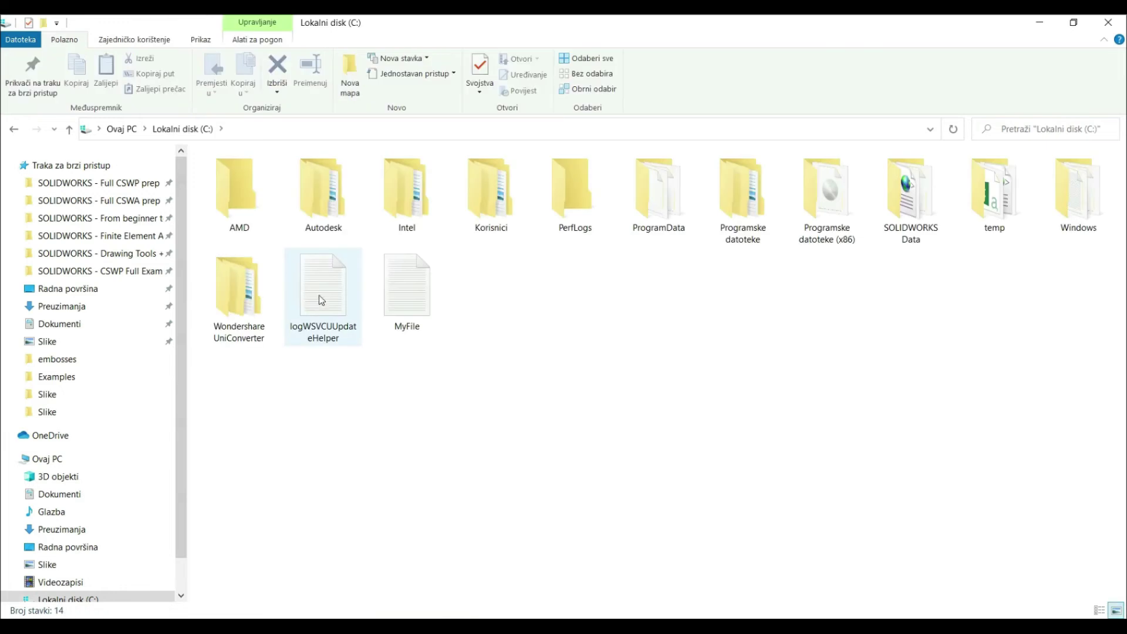
pyautogui.click(201, 40)
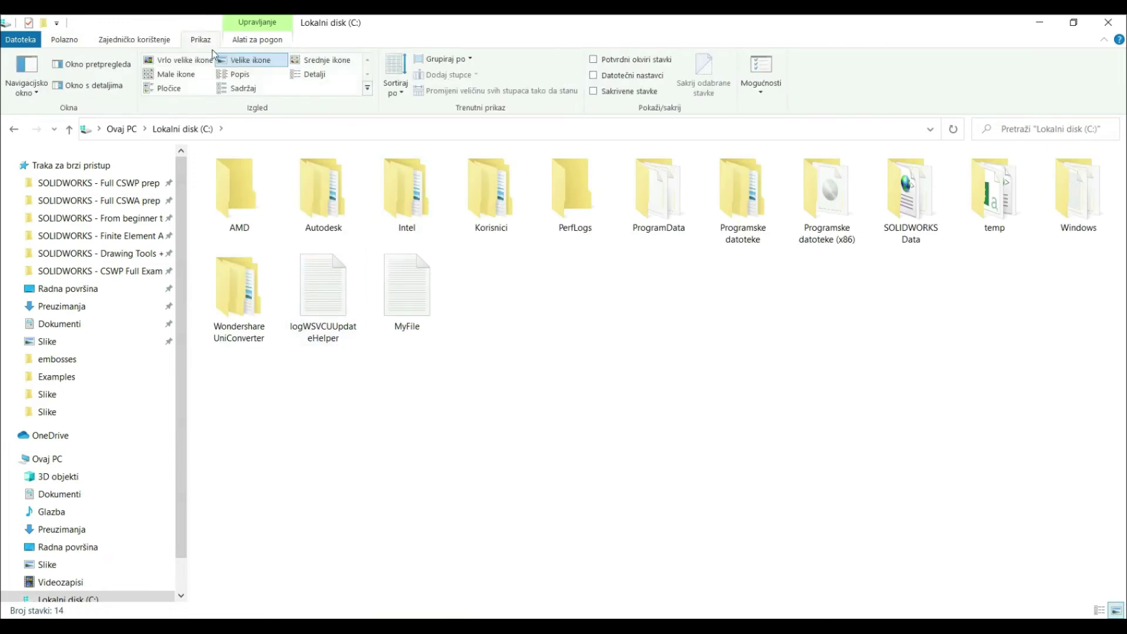
pyautogui.click(612, 95)
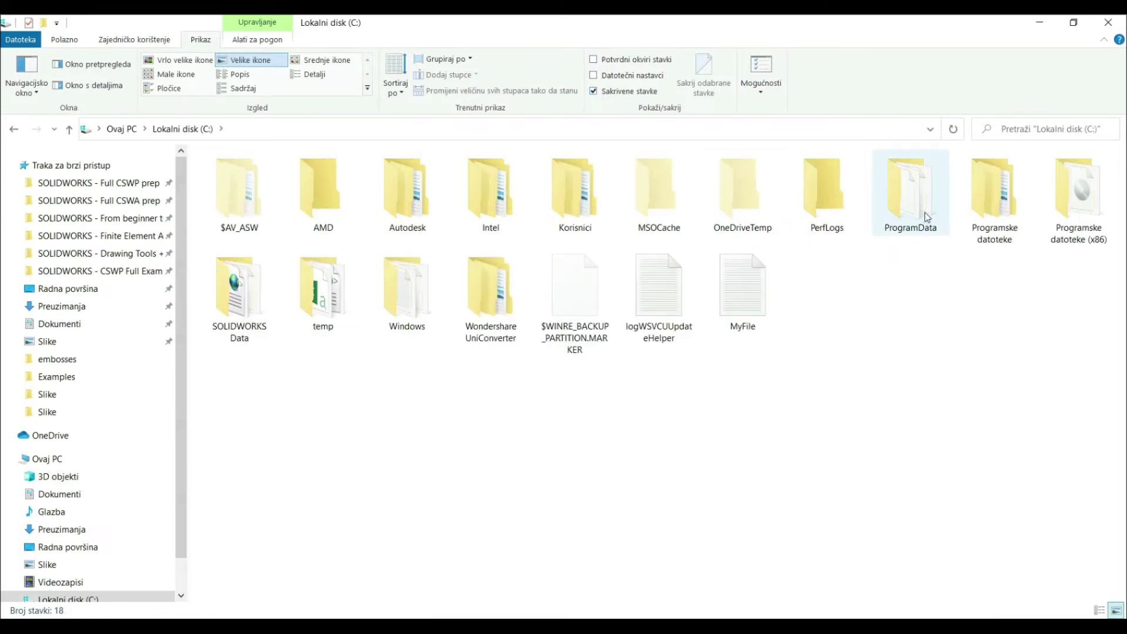
# Browse Program Files > SOLIDWORKS Corp > SOLIDWORKS > lang > english > Sheet Metal Gauge Tables and open the aluminum metric sample table.
pyautogui.doubleClick(1016, 220)
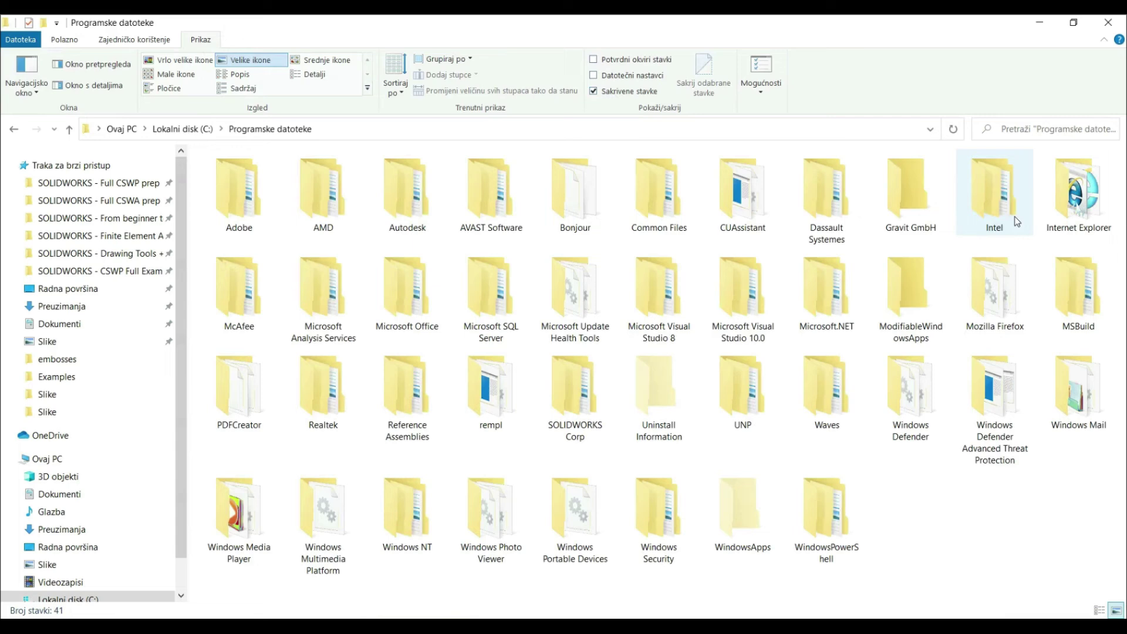
pyautogui.doubleClick(594, 384)
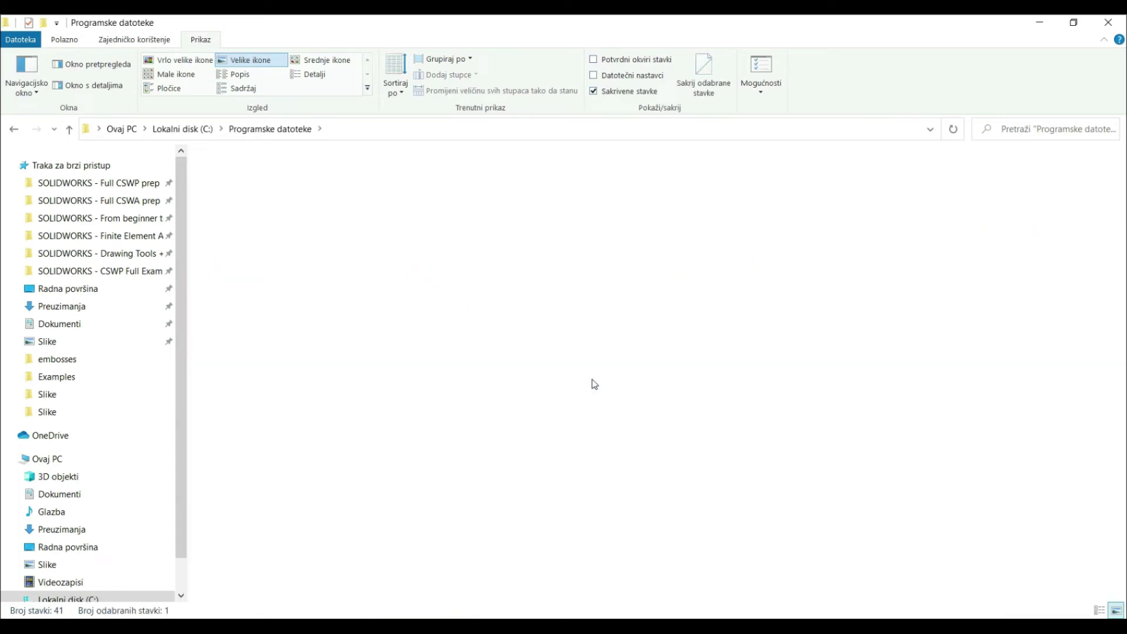
pyautogui.doubleClick(258, 194)
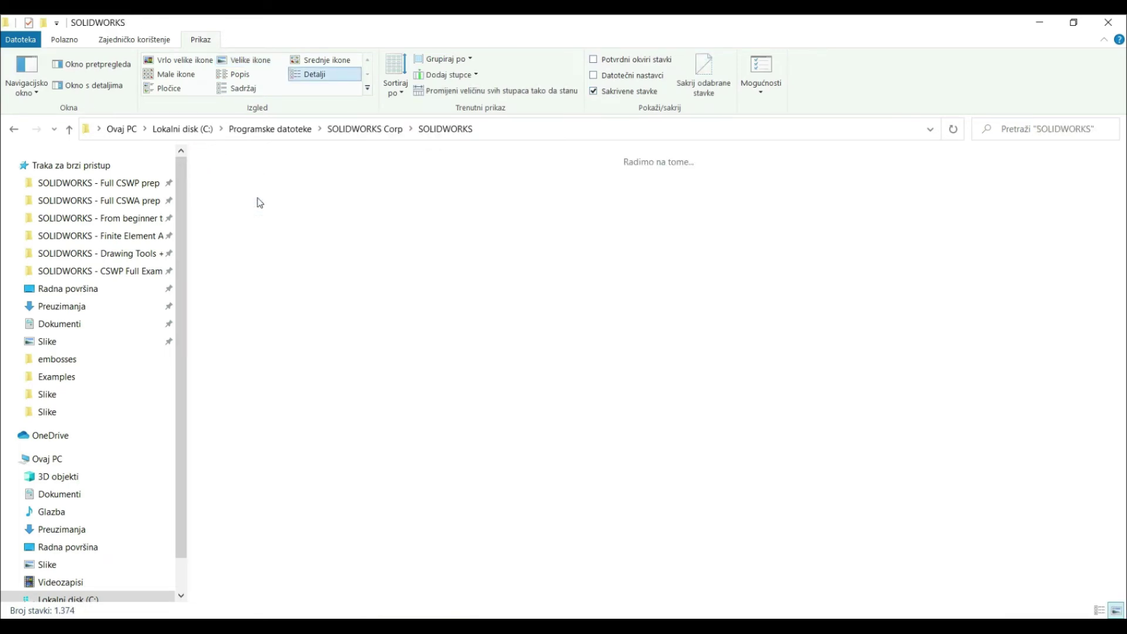
pyautogui.click(346, 305)
pyautogui.doubleClick(346, 306)
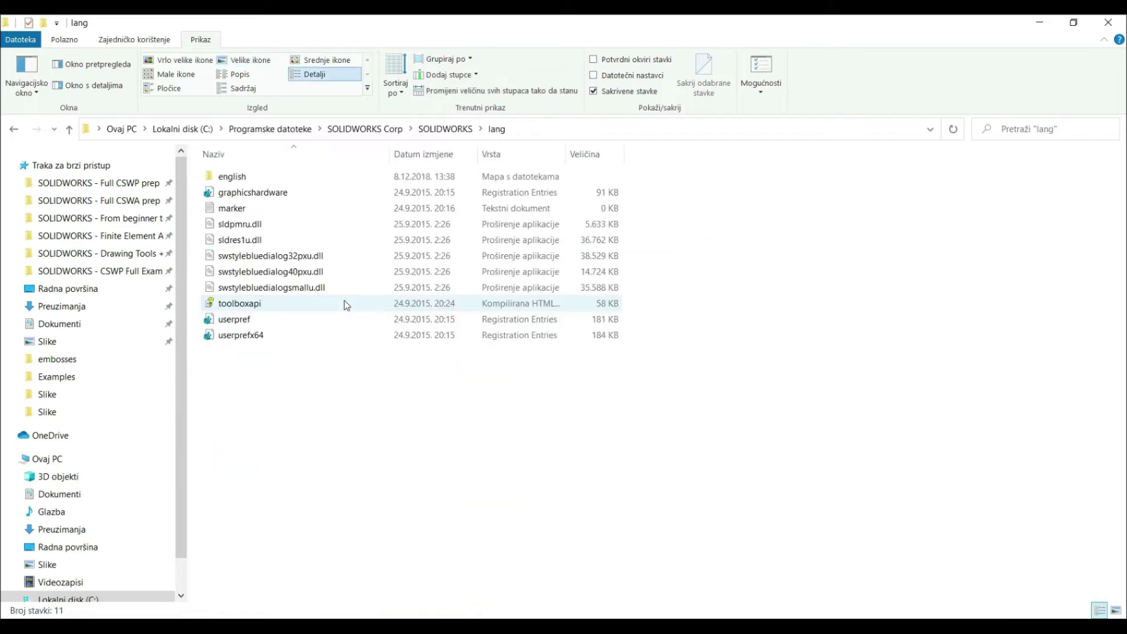
pyautogui.doubleClick(240, 177)
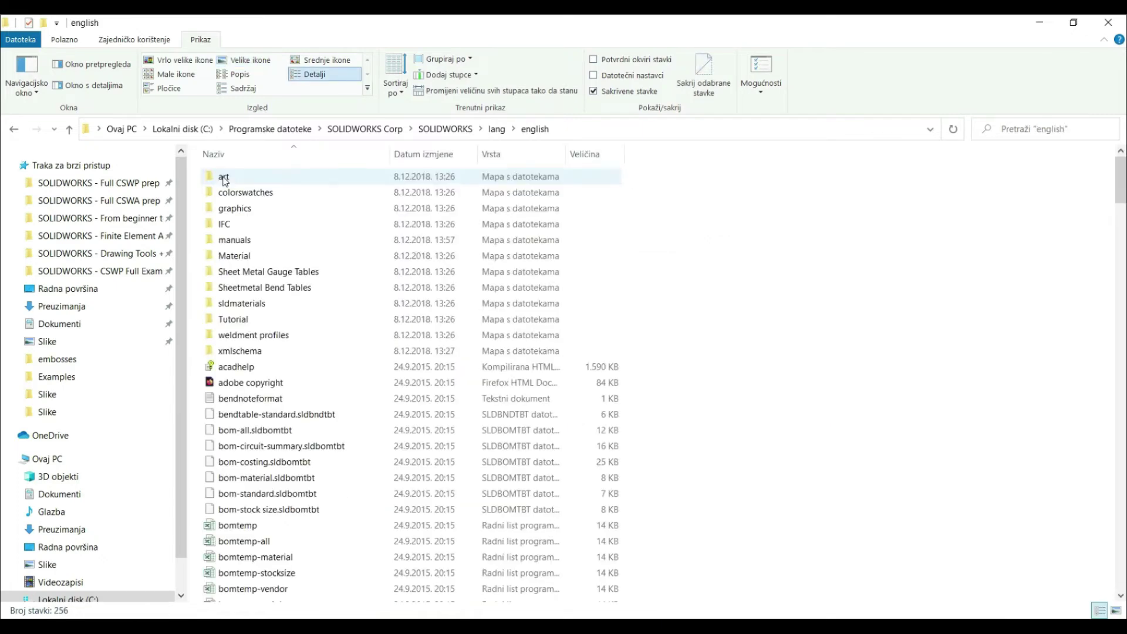
pyautogui.click(302, 275)
pyautogui.doubleClick(301, 274)
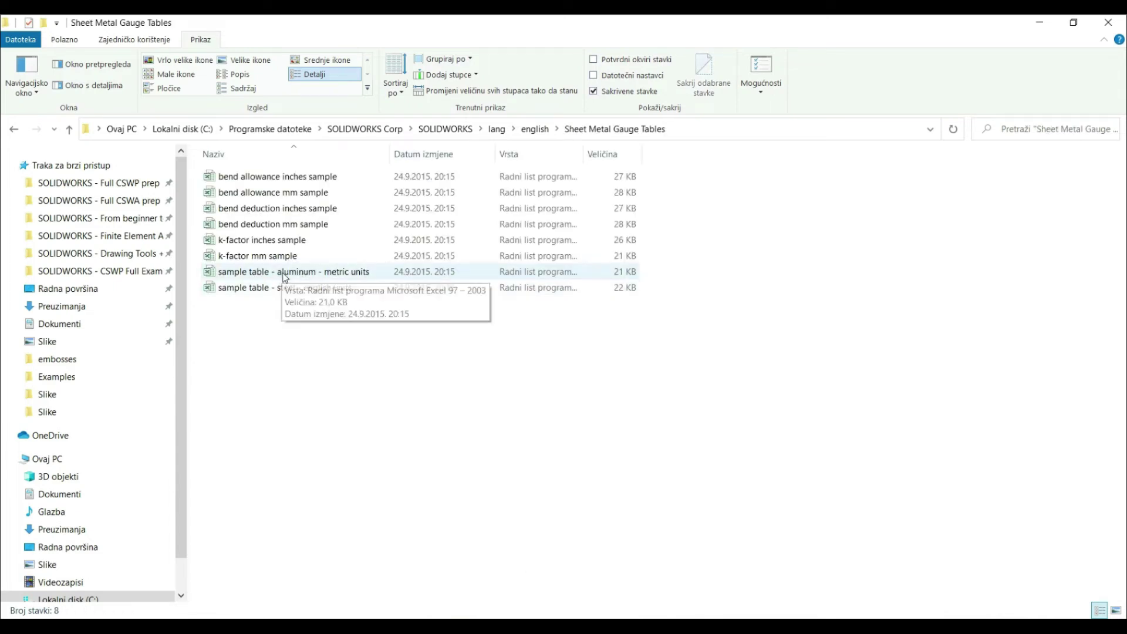
pyautogui.click(284, 278)
pyautogui.doubleClick(285, 274)
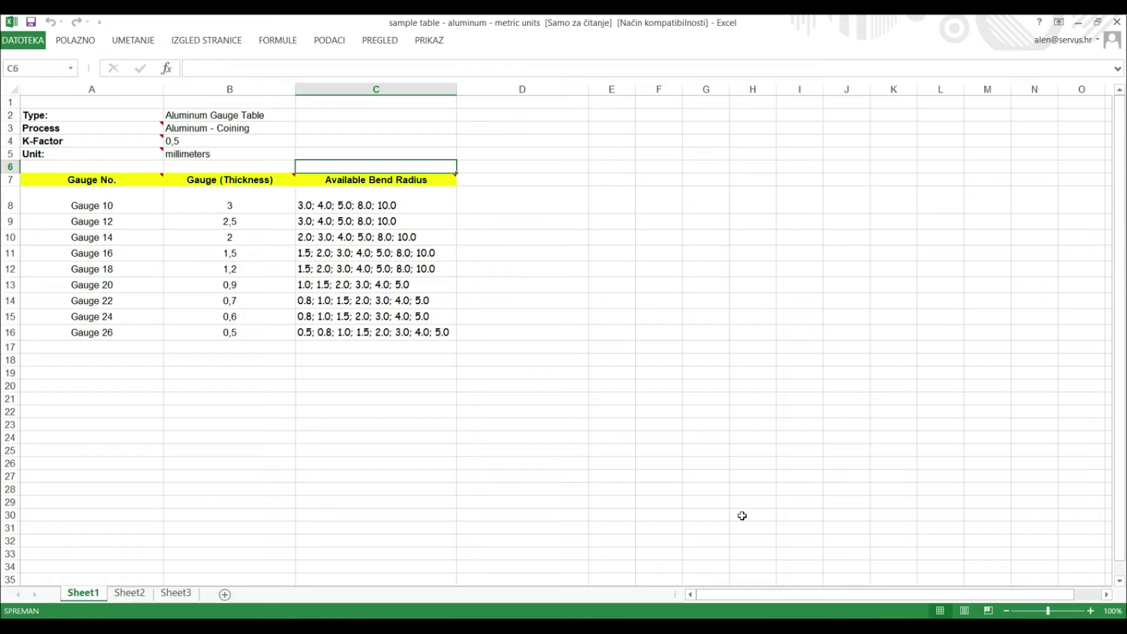
# Compare with SOLIDWORKS, then read Gauge 20's 0,9 thickness (B13) and 1.0–5.0 bend radii (C13).
pyautogui.hotkey('alt', 'Tab')
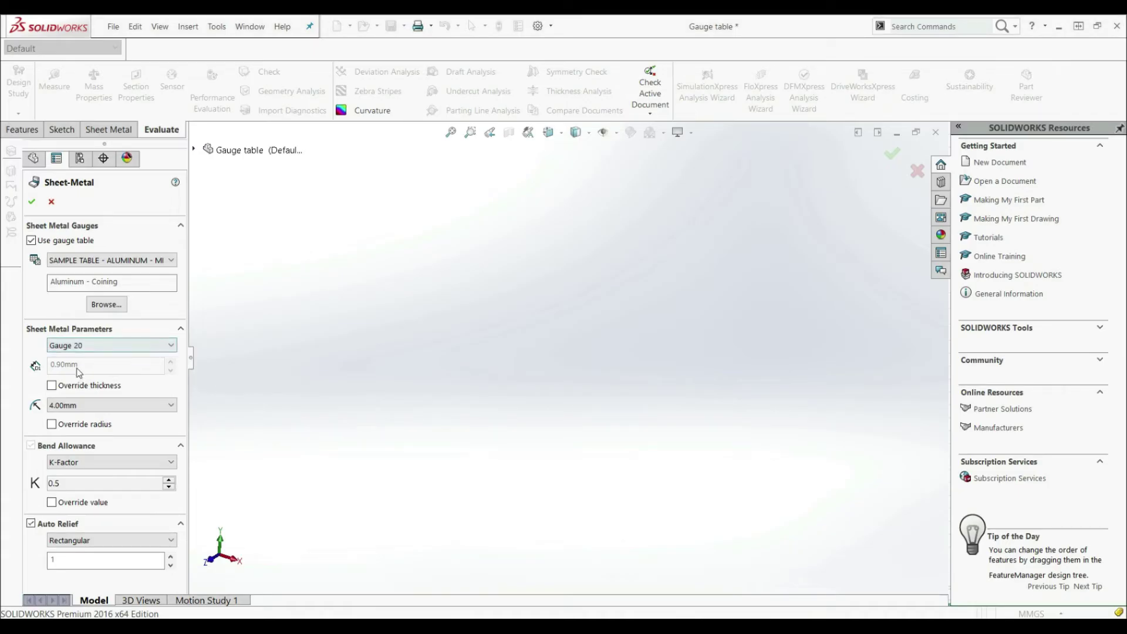
pyautogui.hotkey('alt', 'Tab')
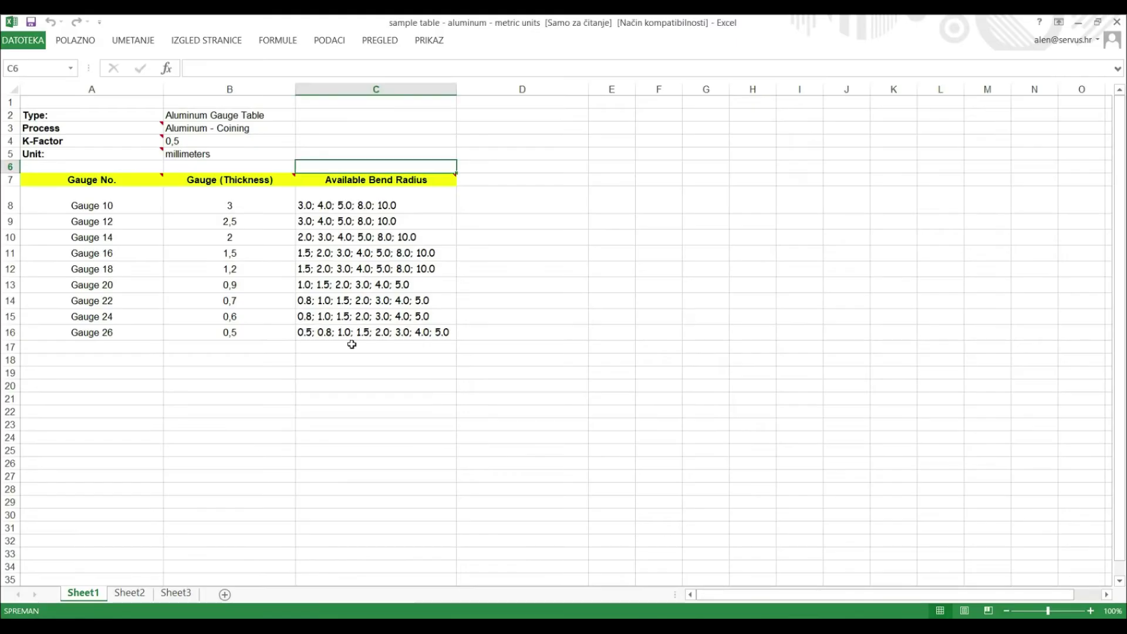
pyautogui.click(238, 288)
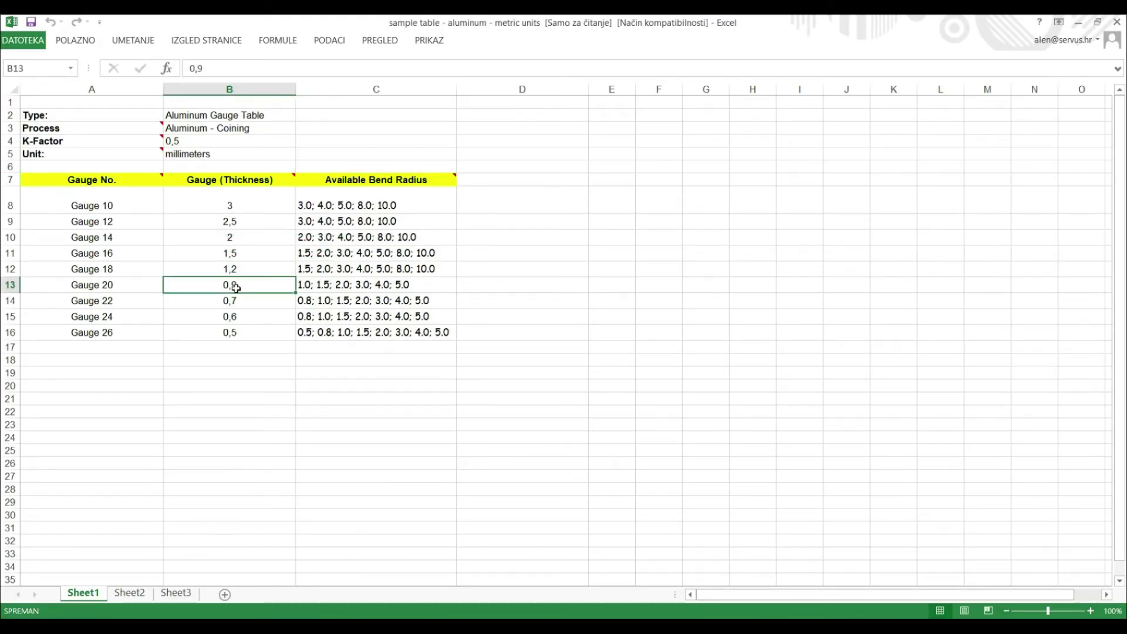
pyautogui.click(310, 286)
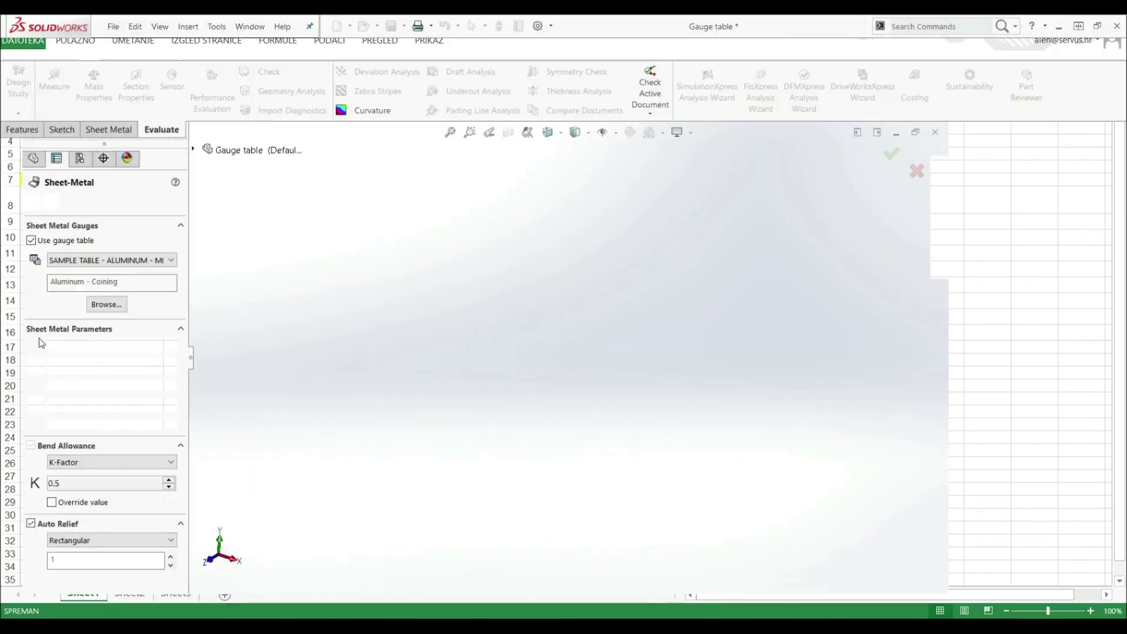
pyautogui.click(106, 410)
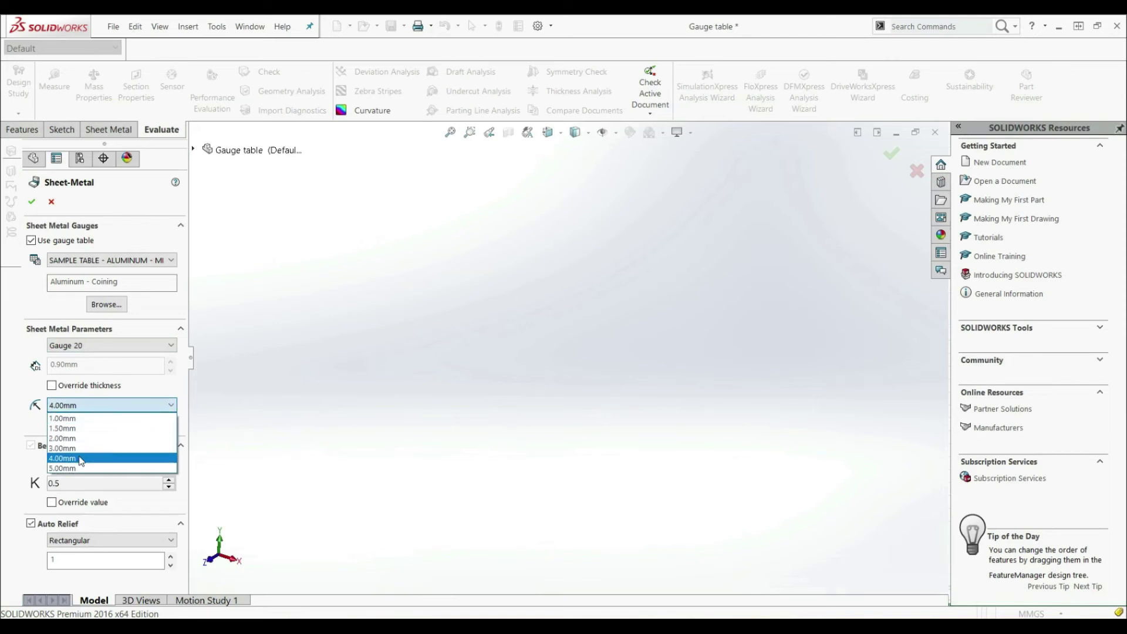
pyautogui.click(27, 392)
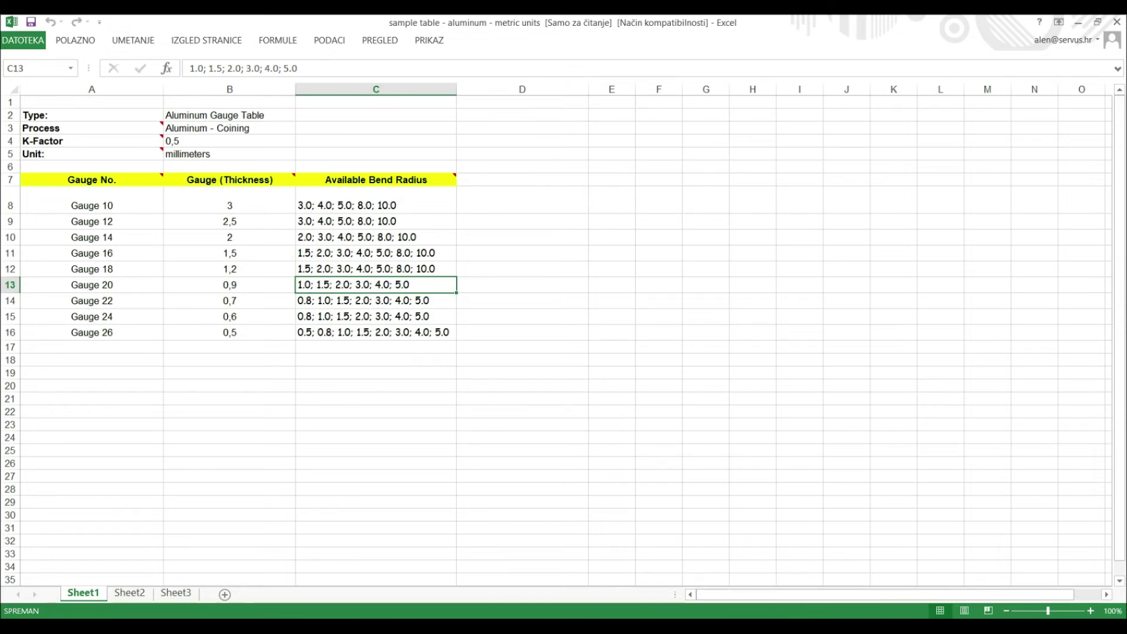
pyautogui.hotkey('ctrl', 'space')
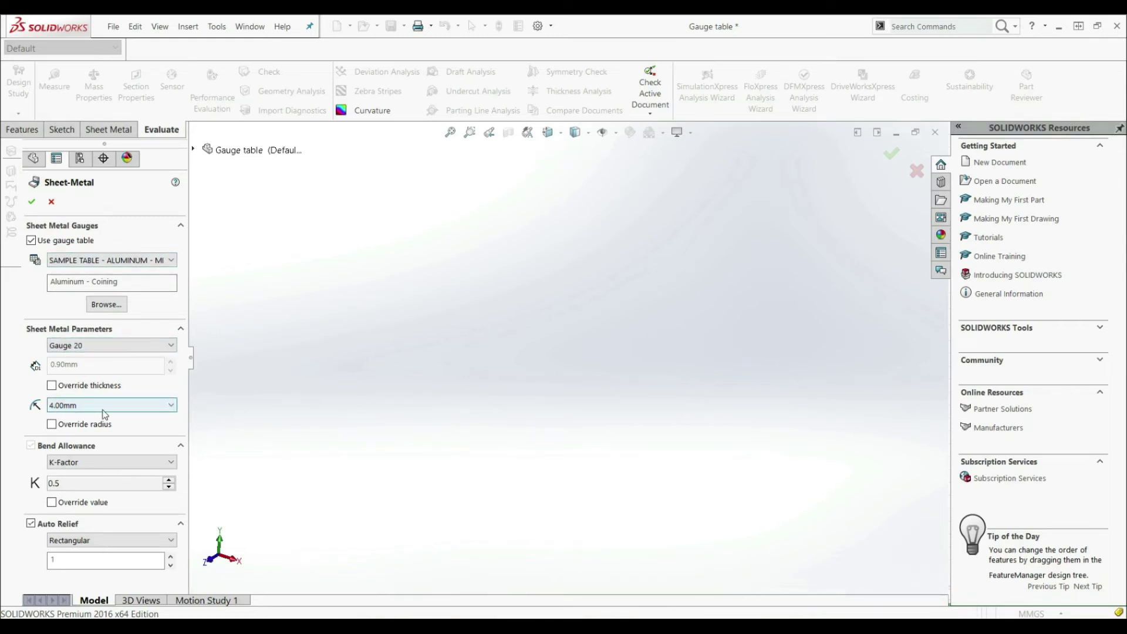
pyautogui.click(51, 387)
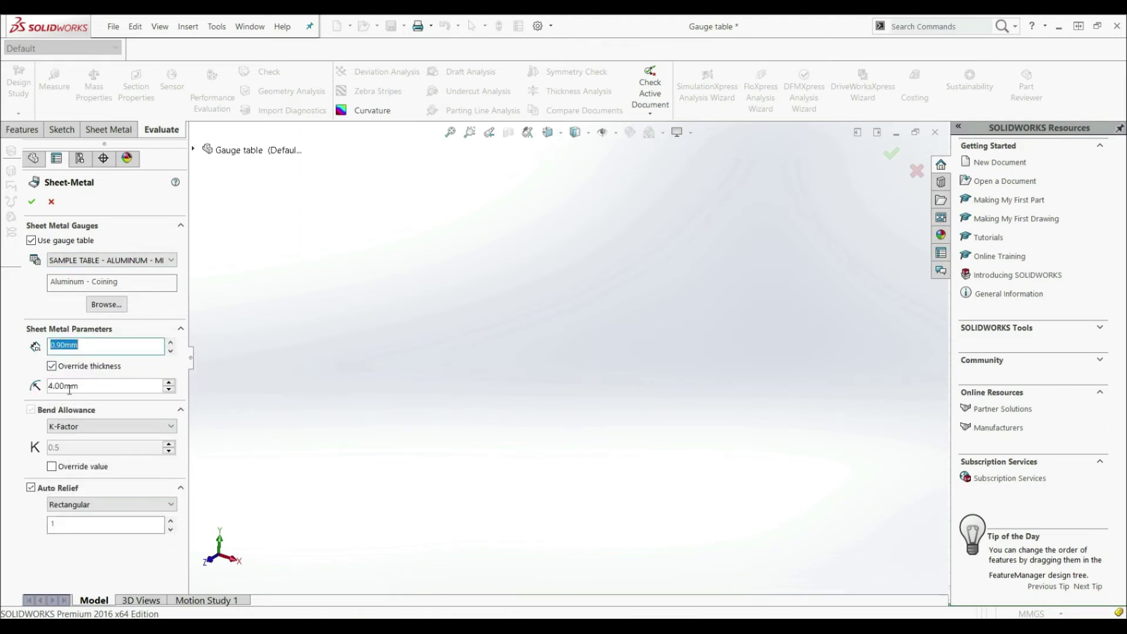
pyautogui.click(52, 366)
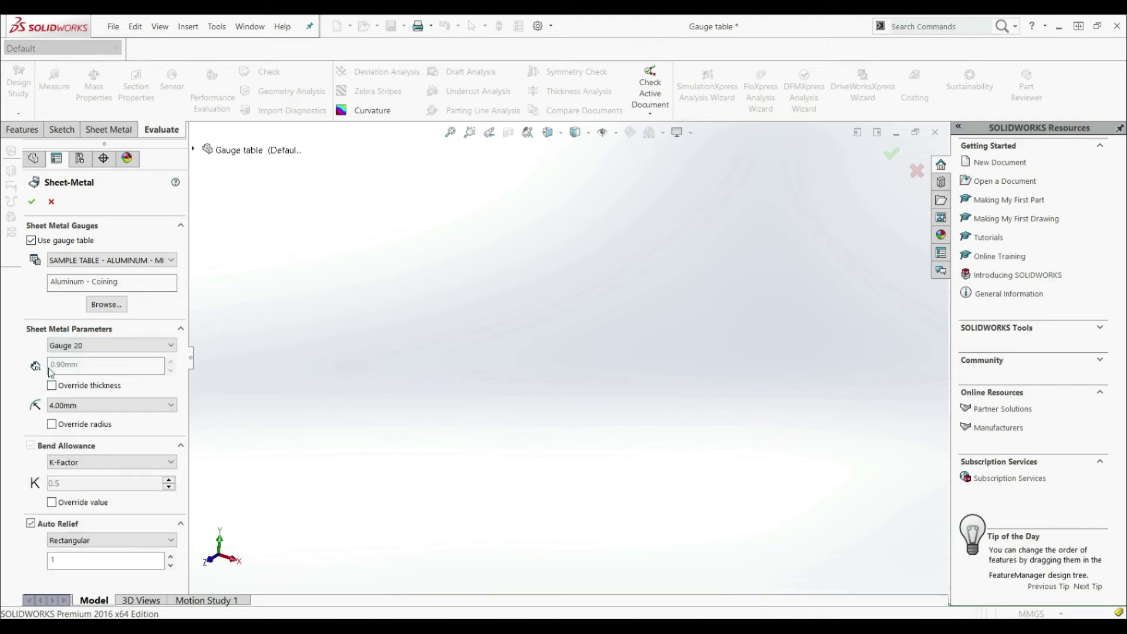
pyautogui.click(51, 425)
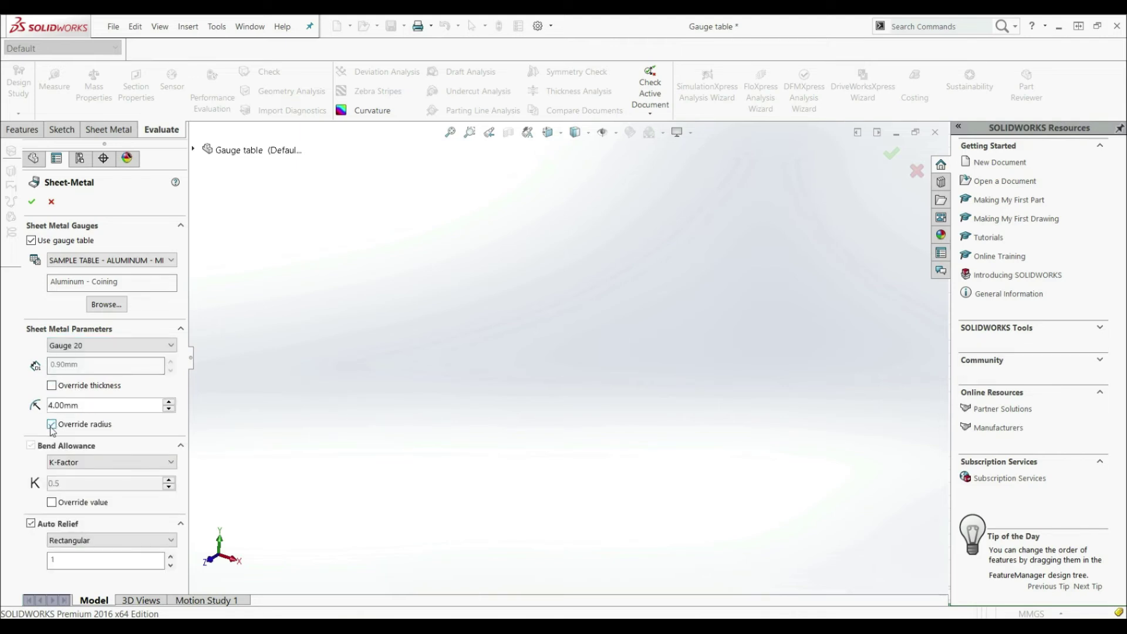
pyautogui.click(52, 427)
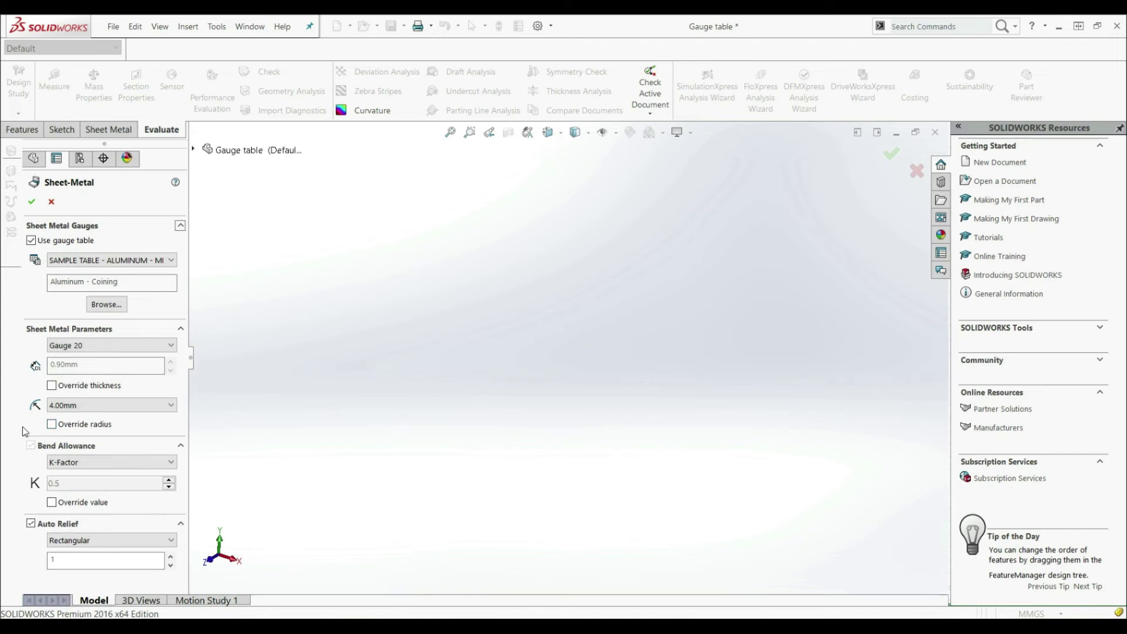